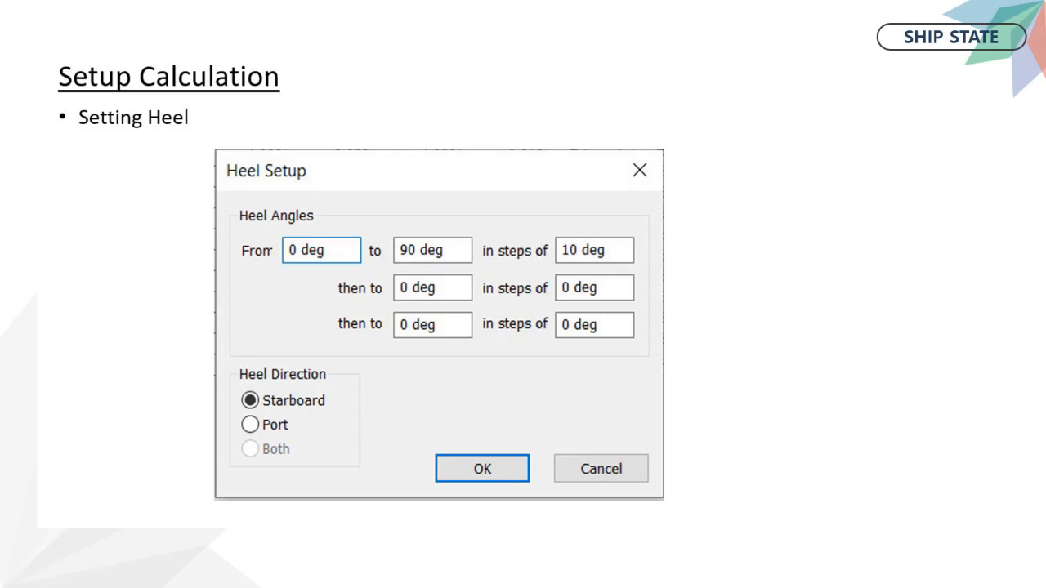
pyautogui.press('Right')
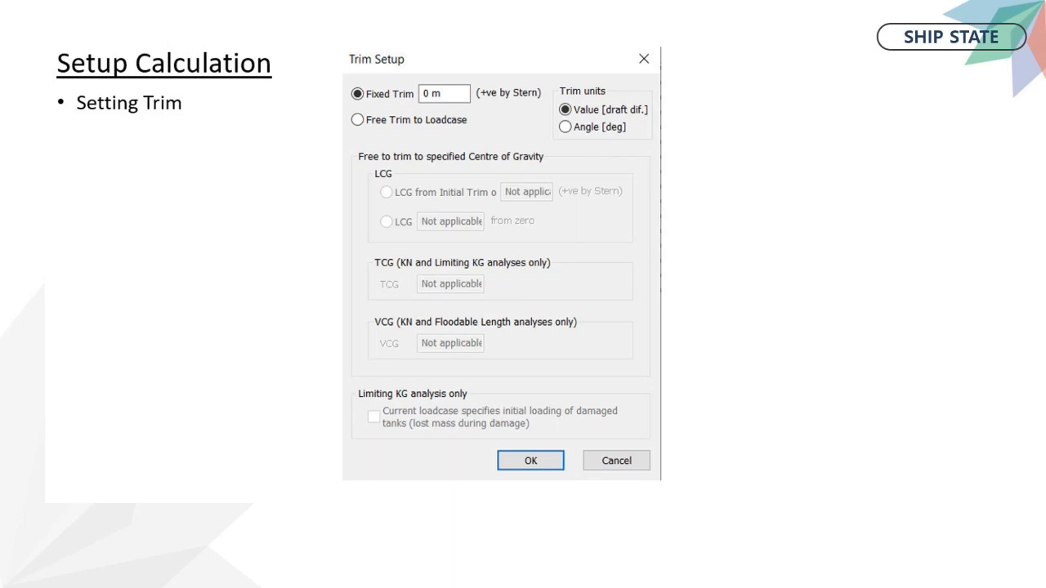
pyautogui.press('Right')
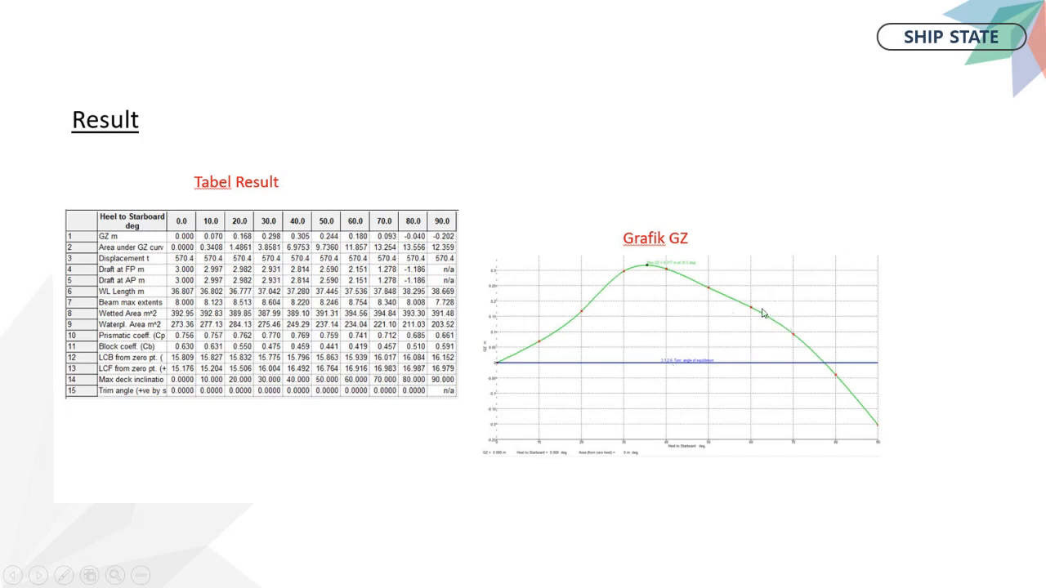
# Step: End the slide show and switch to the ship model open in MAXSURF Stability
pyautogui.press('Escape')
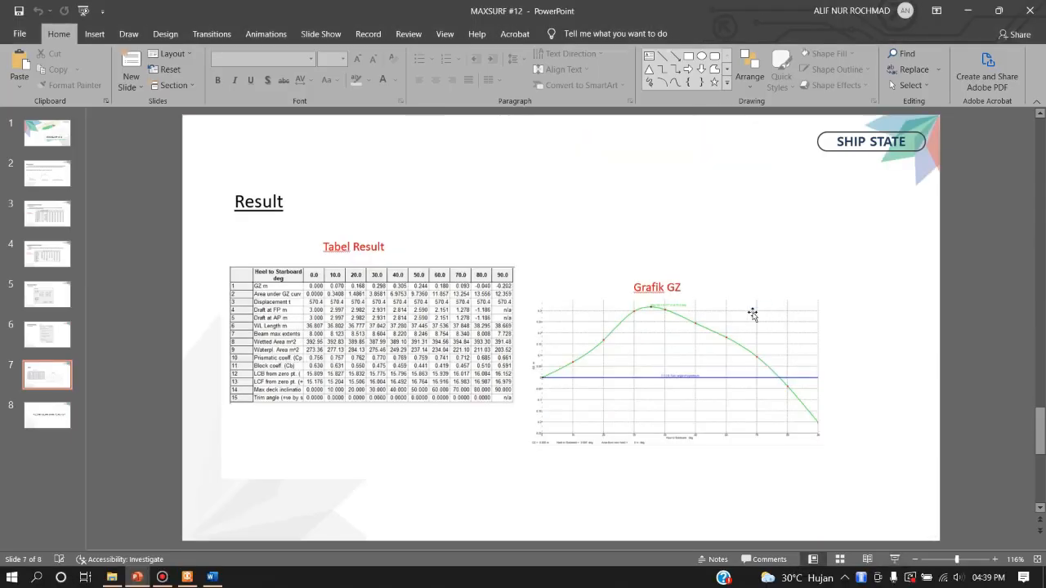
pyautogui.moveTo(187, 578)
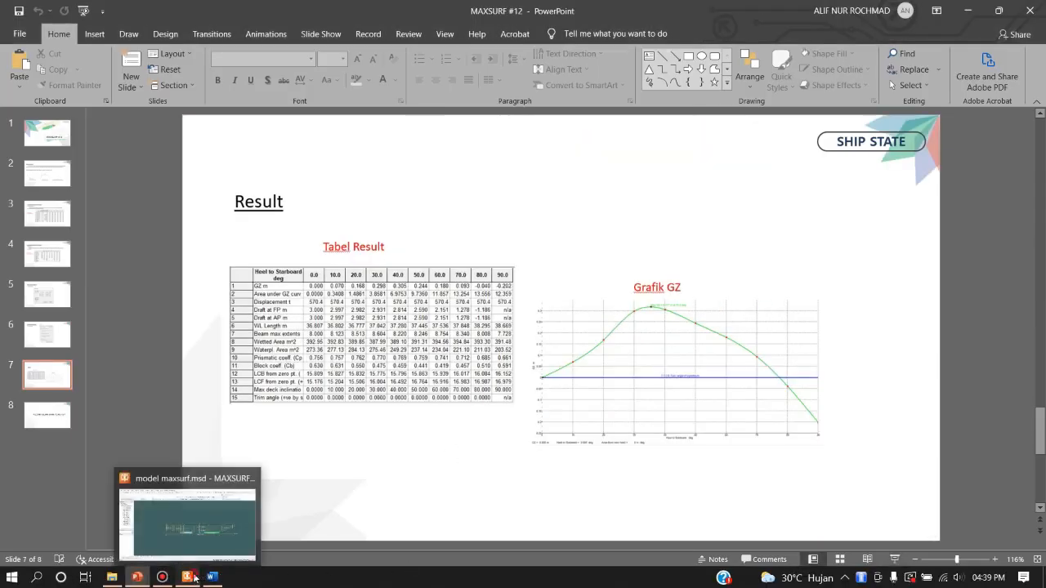
pyautogui.click(194, 509)
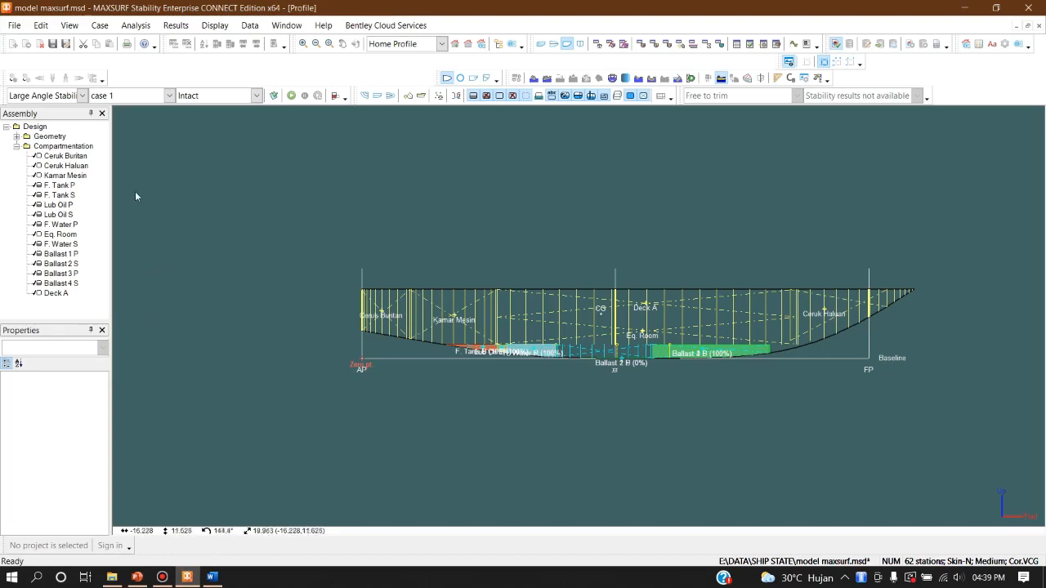
# Step: Choose Large Angle Stability as the analysis type and restore the maximised profile view so the loadcase, results and graph windows show together
pyautogui.click(83, 95)
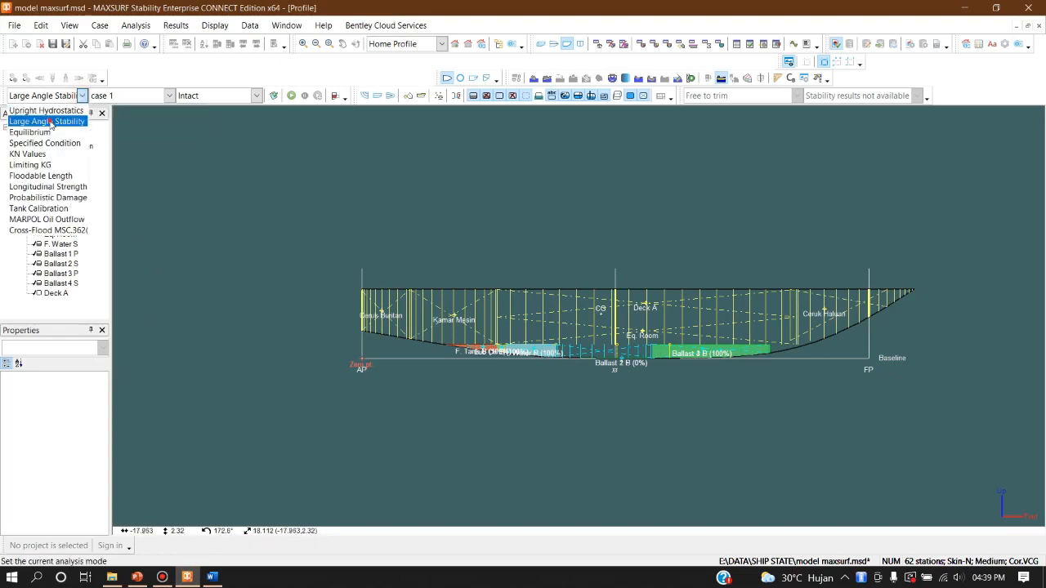
pyautogui.click(49, 110)
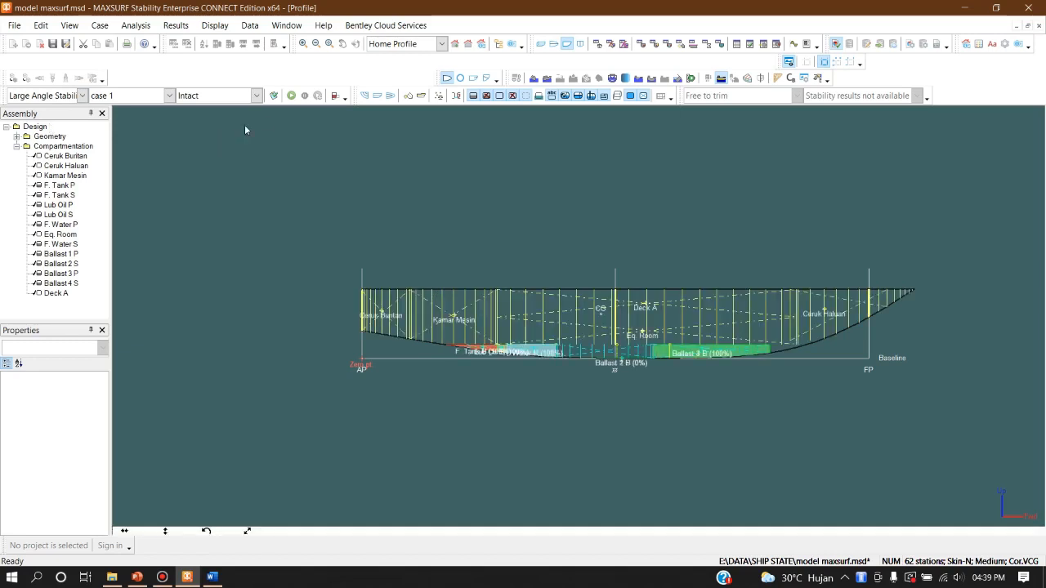
pyautogui.click(1027, 26)
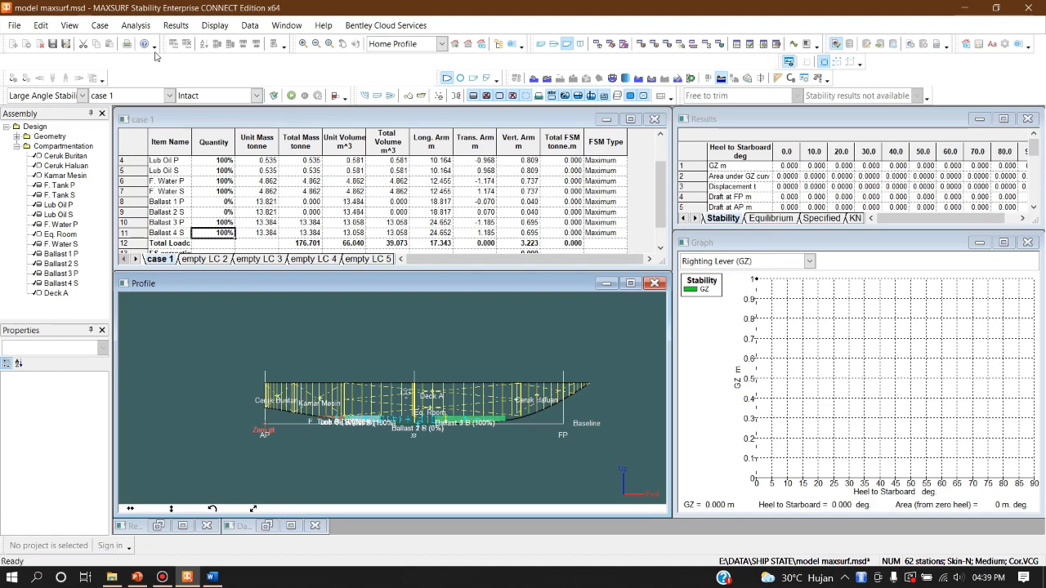
# Step: Set the heel angles to run from 0 to 90 deg in steps of 10 deg, heeling to starboard
pyautogui.click(134, 25)
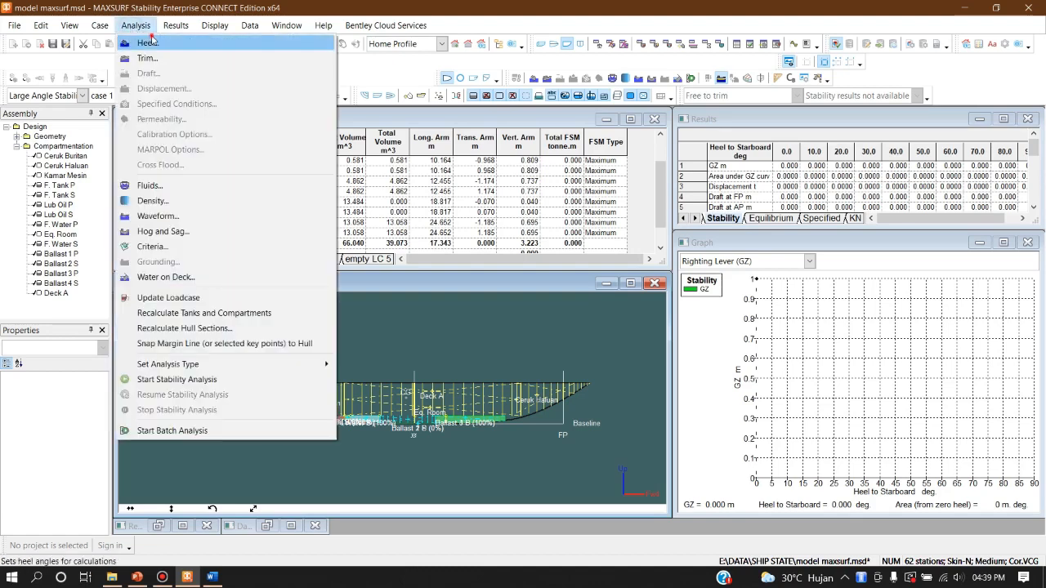
pyautogui.click(146, 42)
pyautogui.click(525, 245)
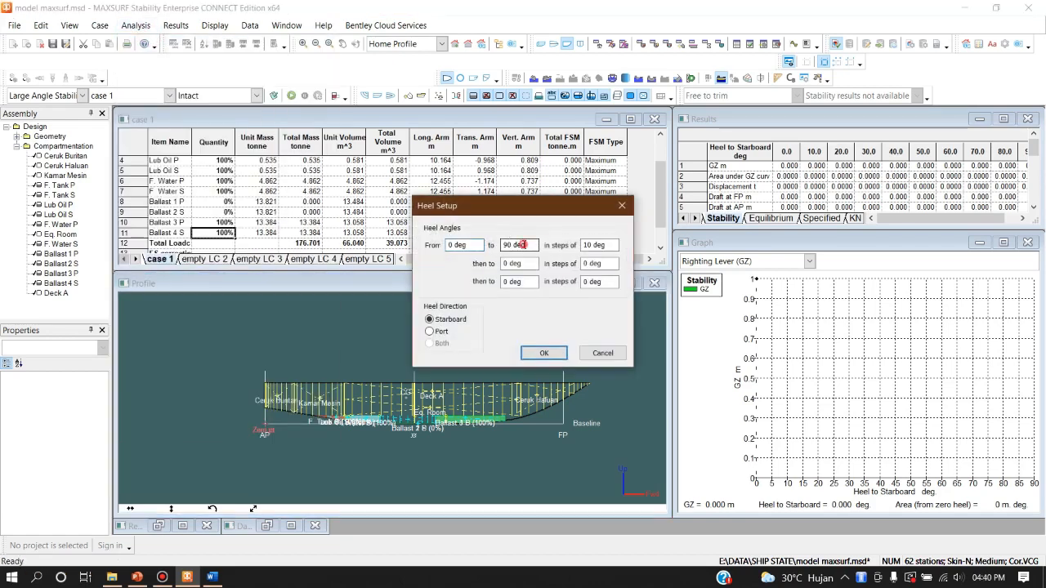
pyautogui.click(470, 244)
pyautogui.click(533, 244)
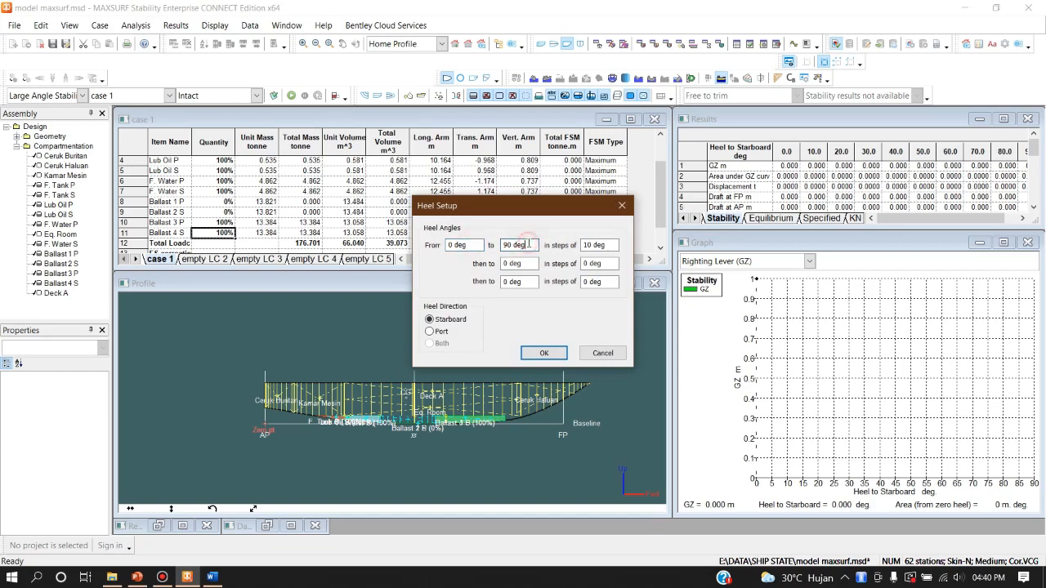
pyautogui.click(605, 245)
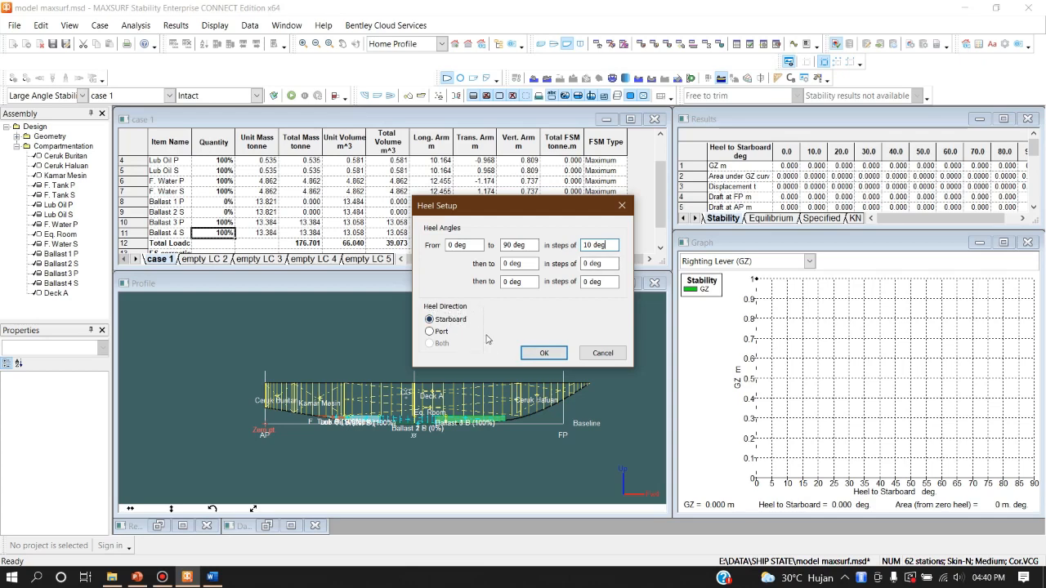
pyautogui.click(544, 354)
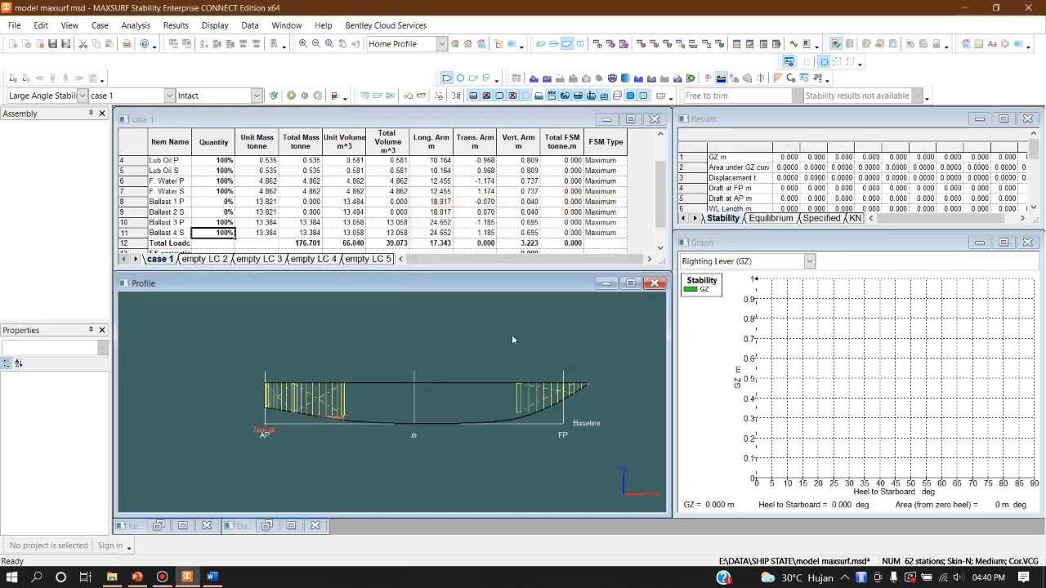
# Step: Set the trim for the analysis to Free Trim to Loadcase
pyautogui.click(137, 27)
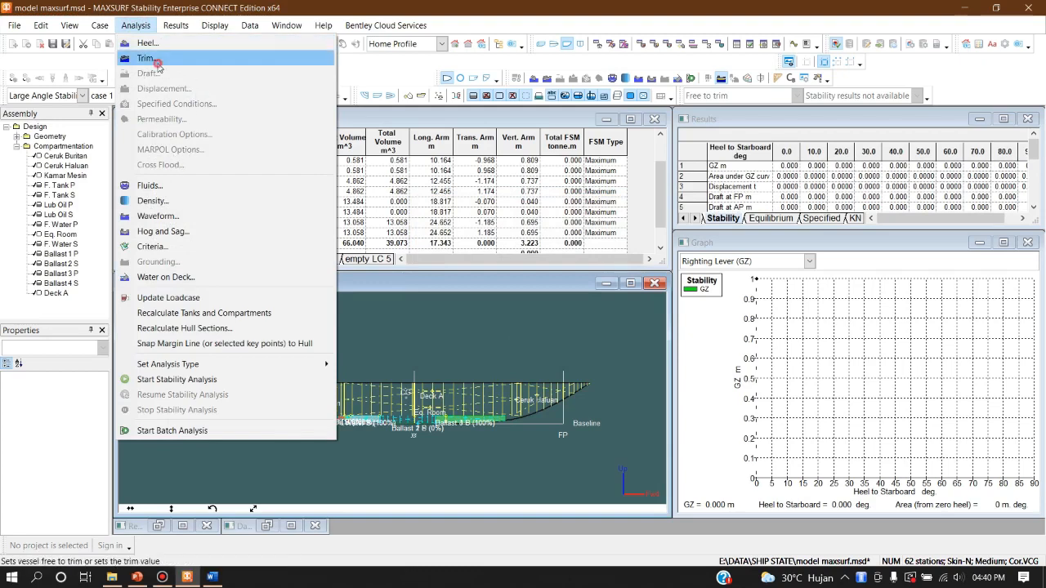
pyautogui.click(156, 59)
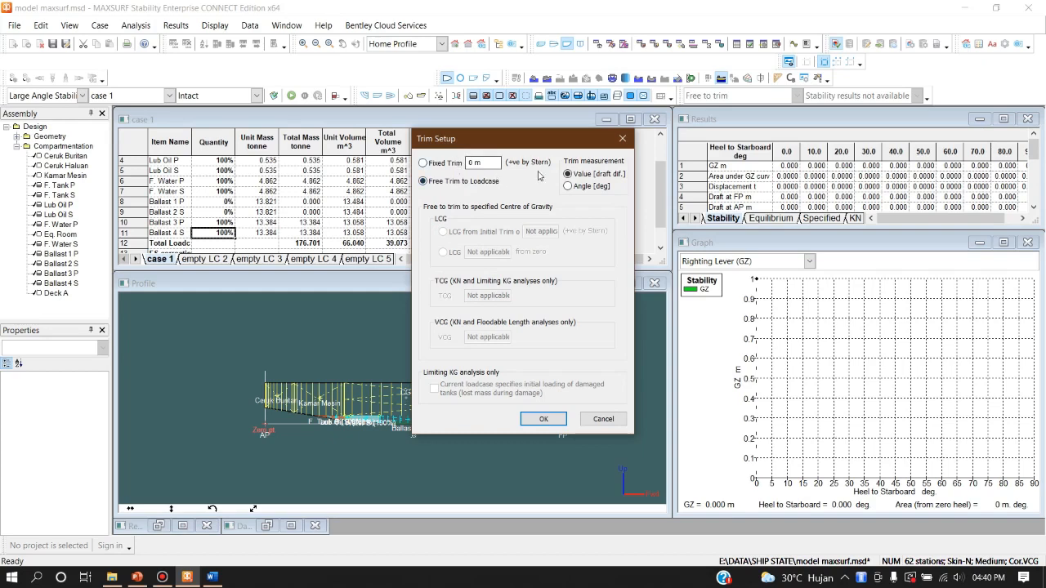
pyautogui.click(446, 164)
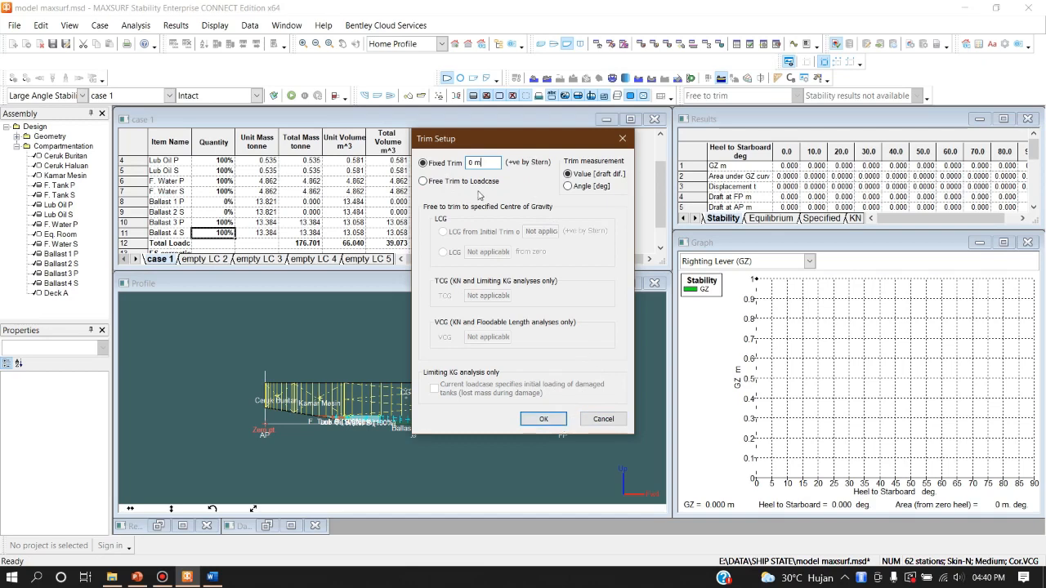
pyautogui.click(424, 182)
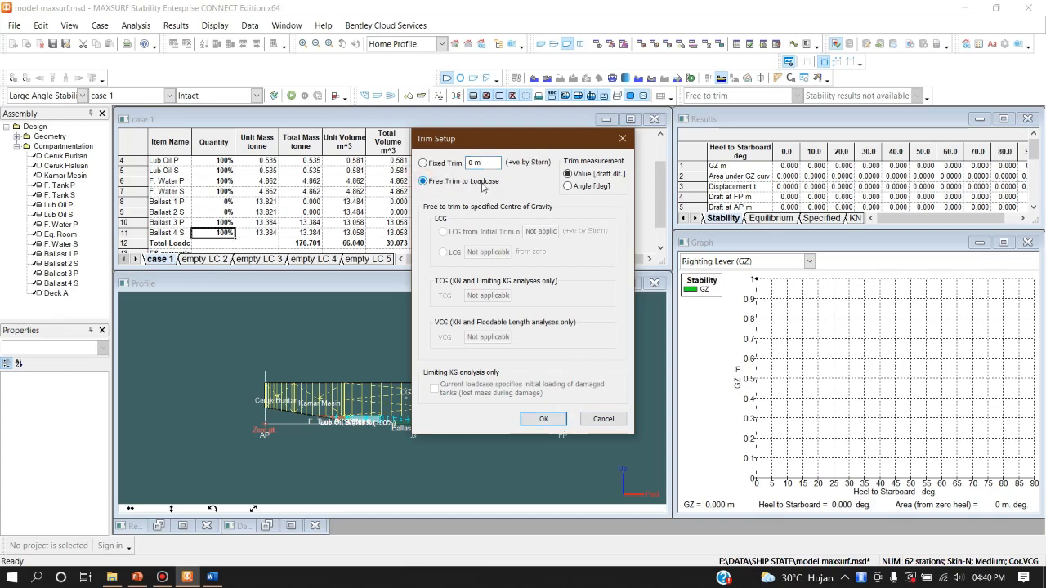
pyautogui.click(558, 423)
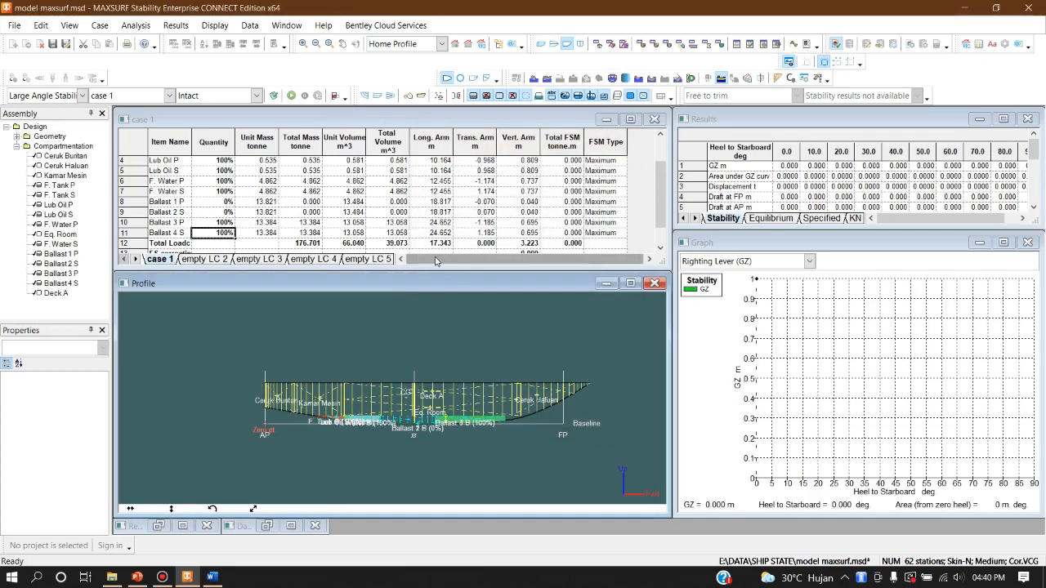
# Step: Open the stability criteria, collapse the ES-TRIN 2017 group and expand the IMO group
pyautogui.click(136, 25)
pyautogui.click(176, 25)
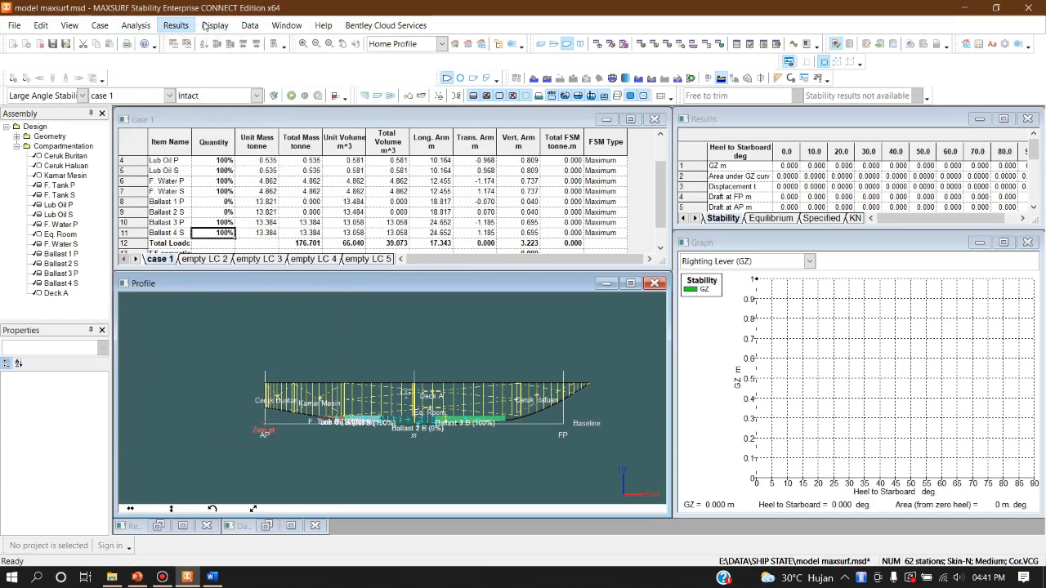
pyautogui.moveTo(250, 25)
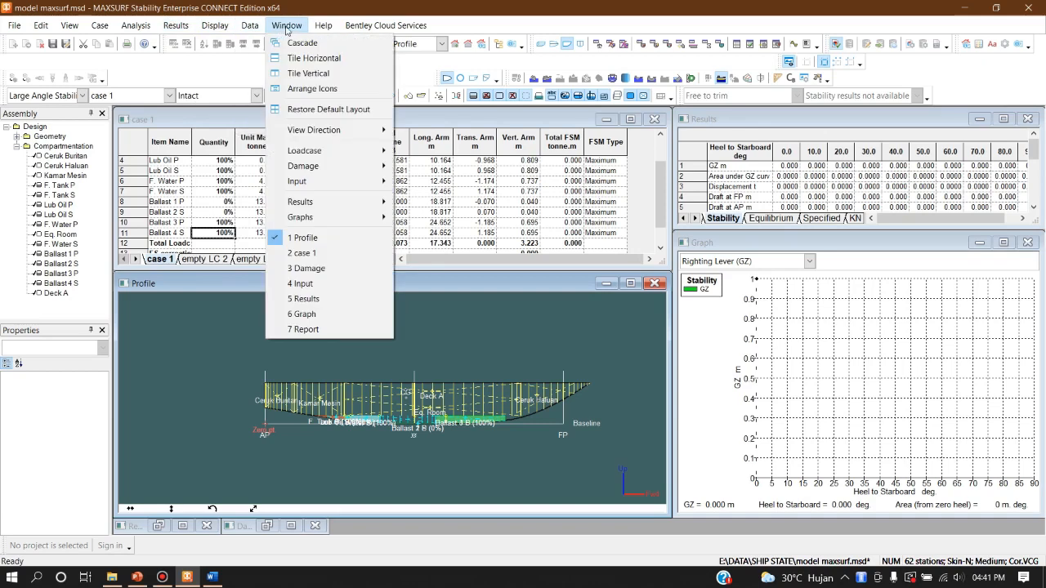
pyautogui.moveTo(136, 25)
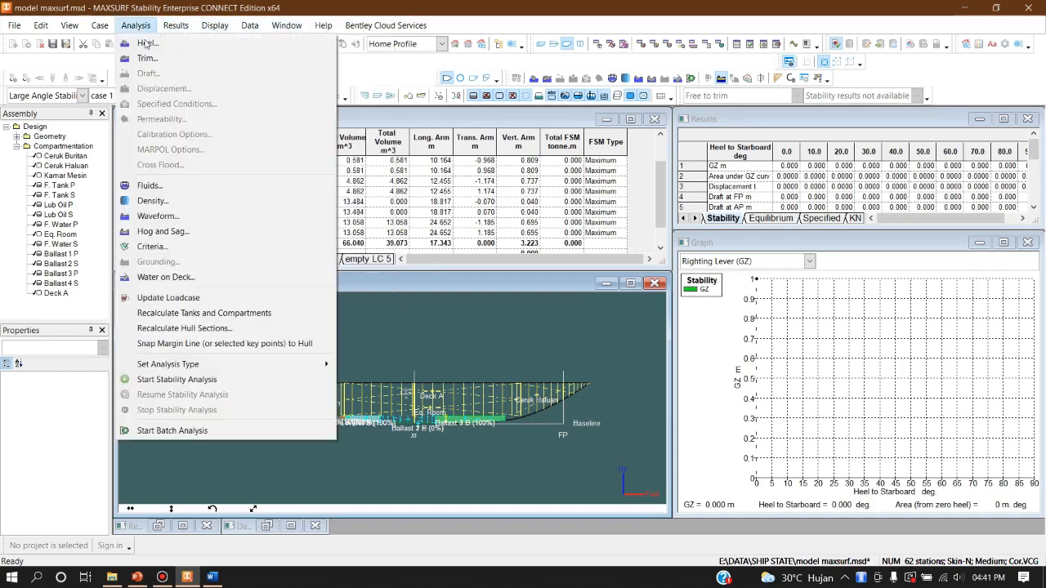
pyautogui.click(170, 252)
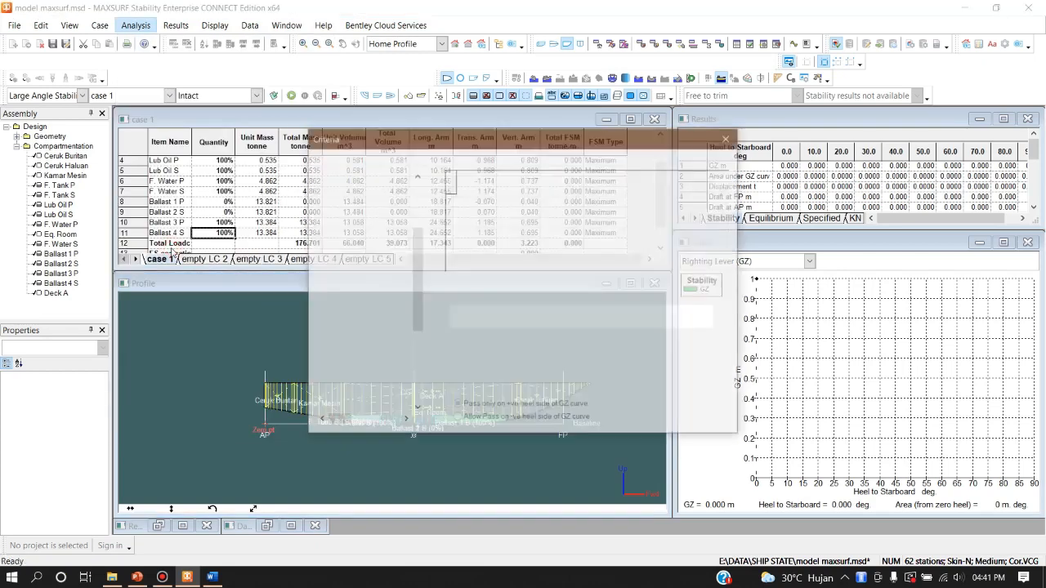
pyautogui.scroll(4, 402, 264)
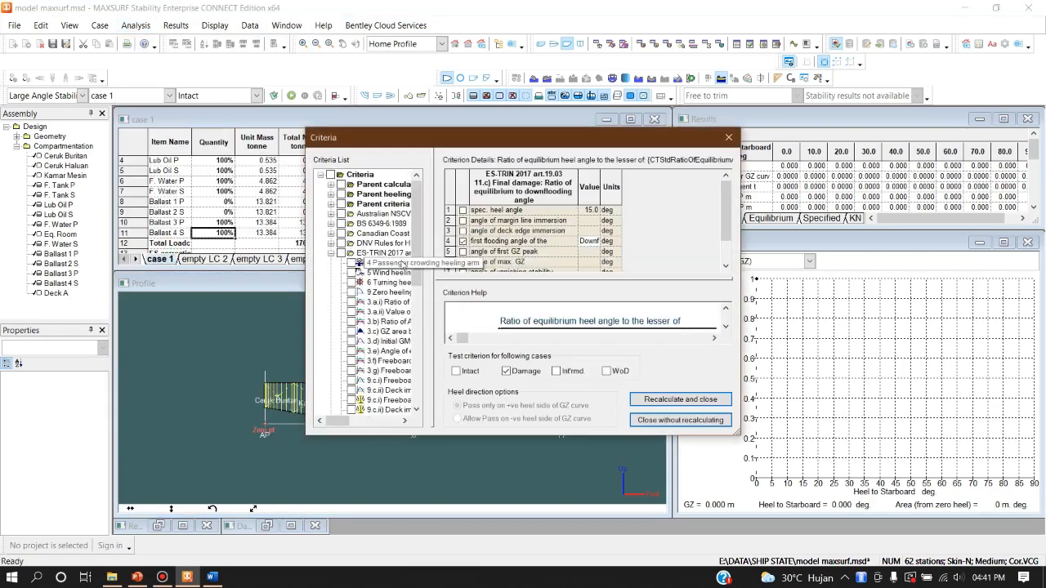
pyautogui.click(331, 254)
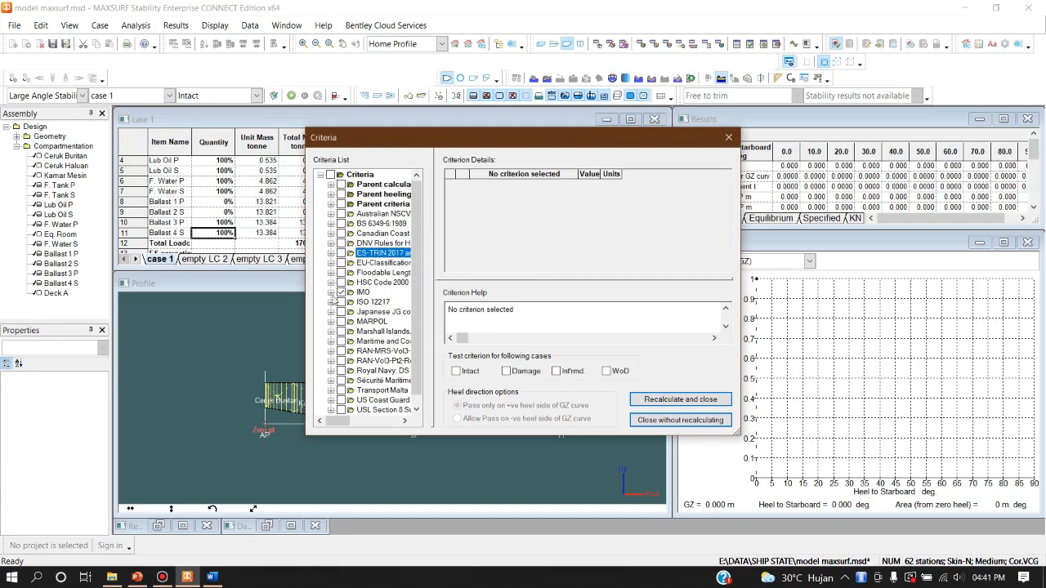
pyautogui.click(331, 293)
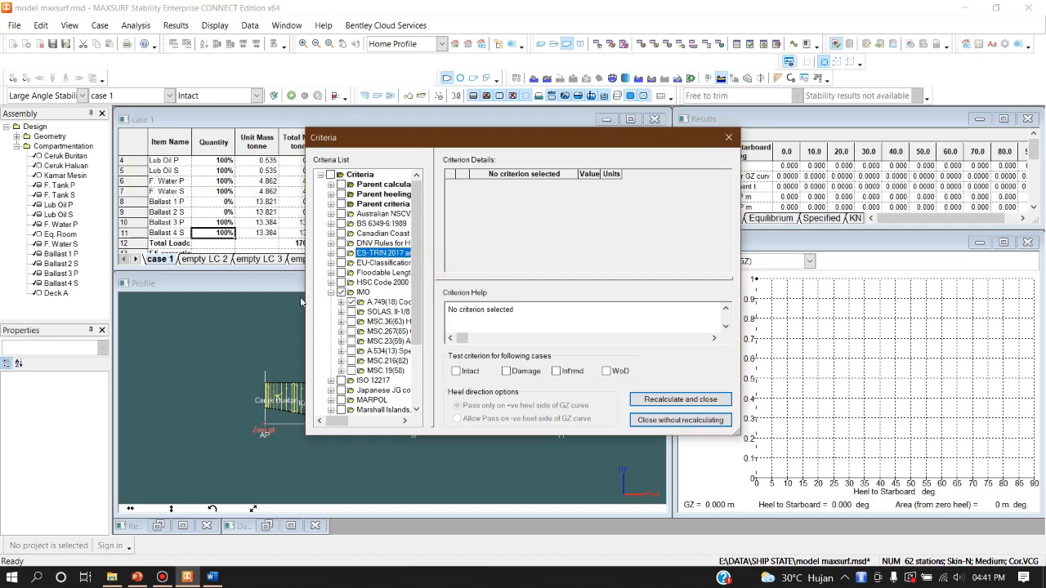
# Step: Widen the Criteria dialog, review the individual criteria under IMO A.749(18) Ch3, and close the dialog
pyautogui.moveTo(301, 297); pyautogui.dragTo(263, 297)
pyautogui.moveTo(300, 420); pyautogui.dragTo(307, 420)
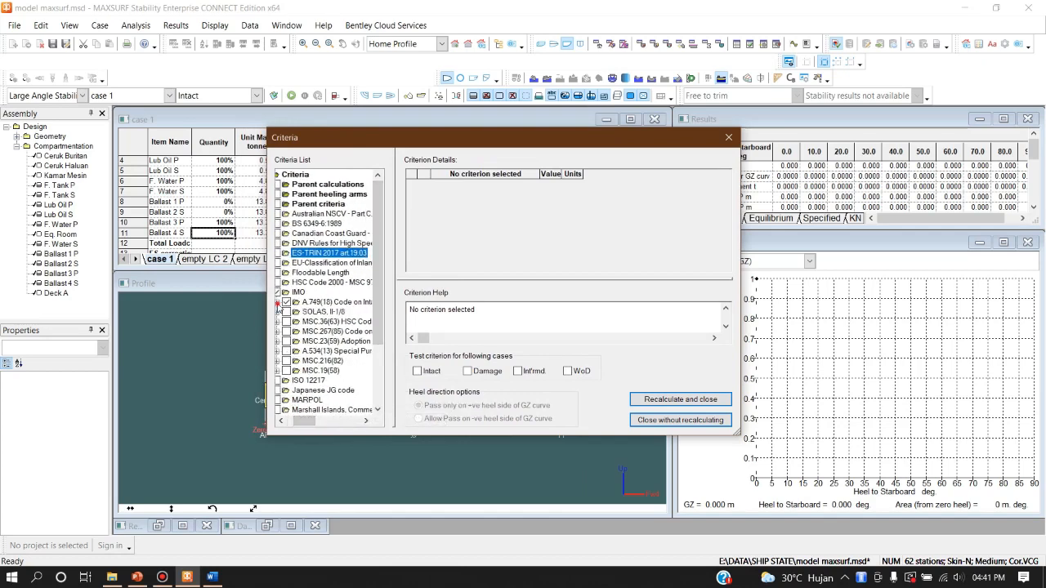
pyautogui.click(277, 303)
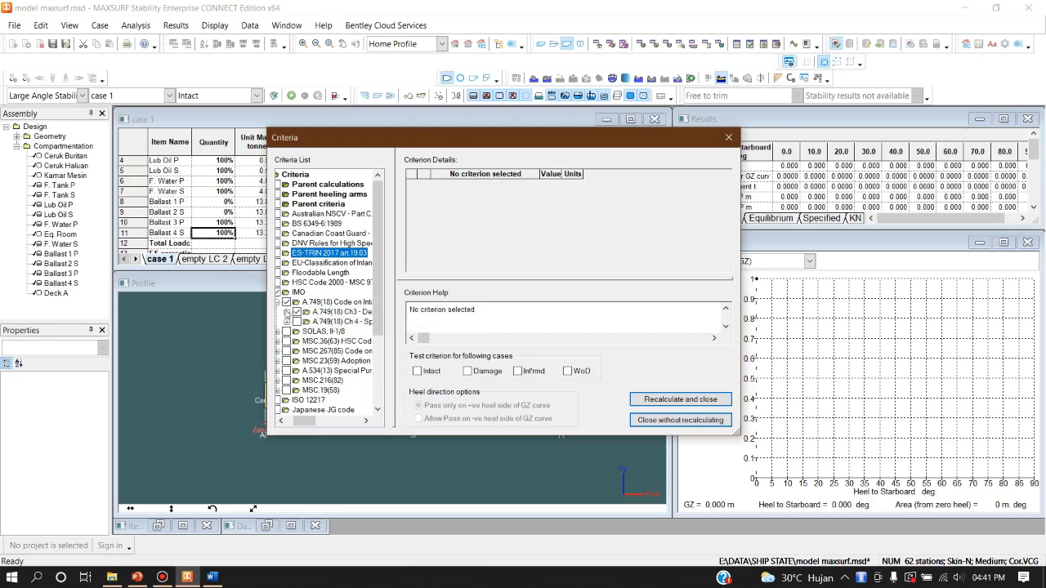
pyautogui.click(287, 312)
pyautogui.scroll(-1, 321, 351)
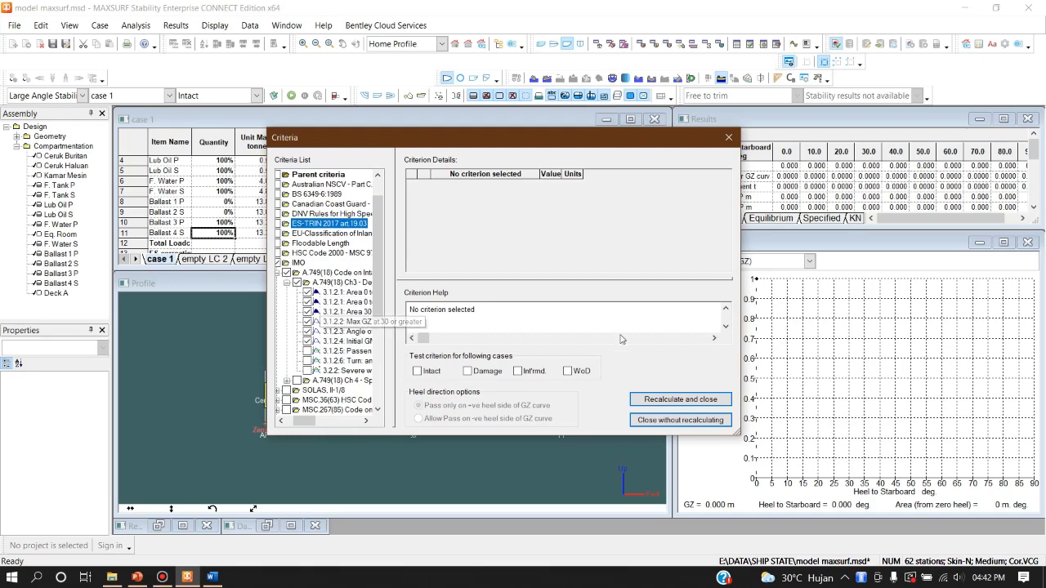
pyautogui.click(724, 144)
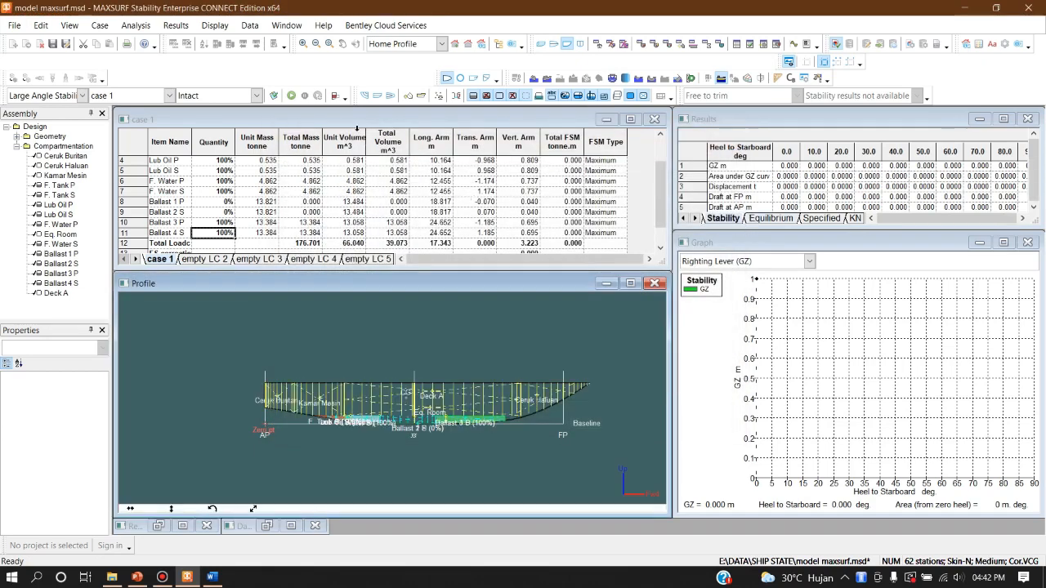
# Step: Run the stability analysis for case 1 intact and maximise the resulting righting lever graph
pyautogui.click(292, 95)
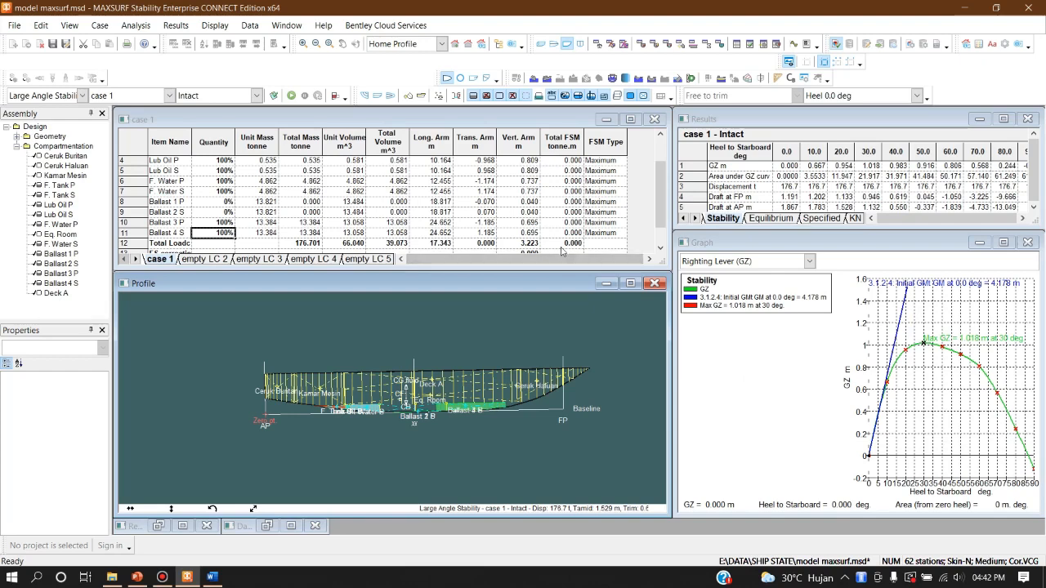
pyautogui.click(782, 335)
pyautogui.doubleClick(872, 243)
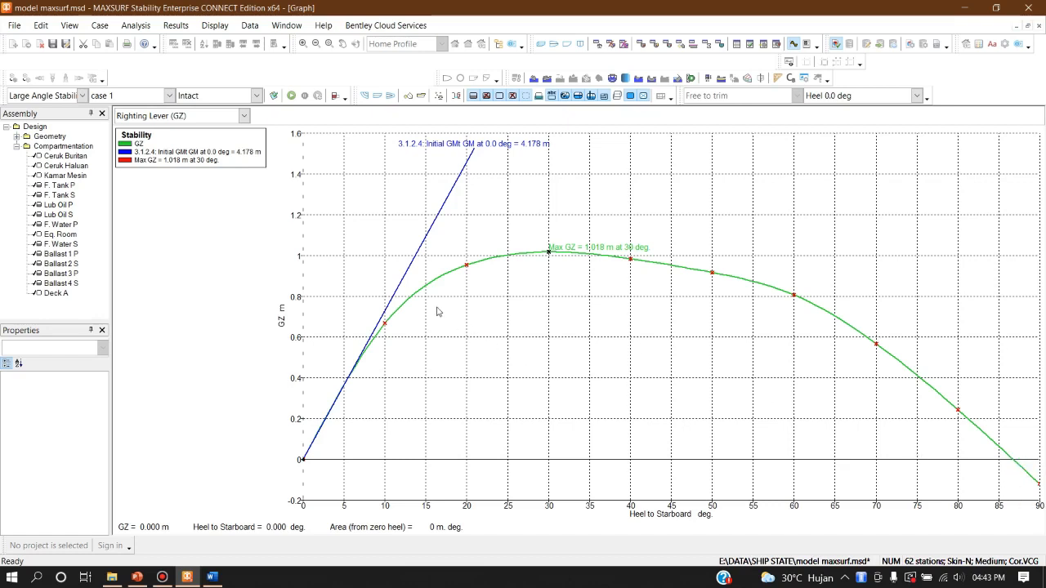
# Step: View the Max. Steady Heel Angle and Dynamic stability (GZ area) graphs, and return to the Righting Lever (GZ) graph
pyautogui.click(245, 116)
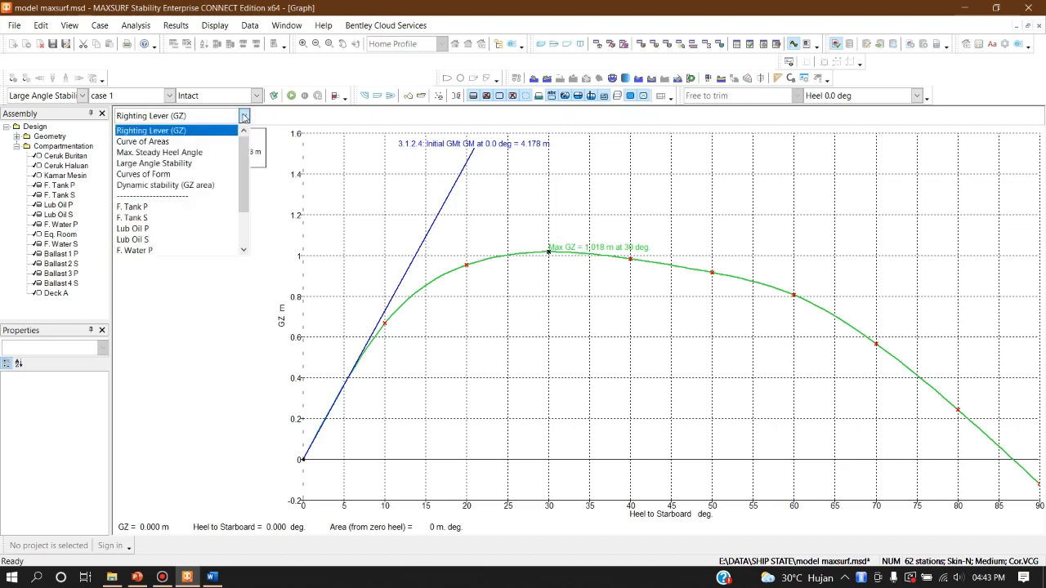
pyautogui.click(215, 152)
pyautogui.click(245, 116)
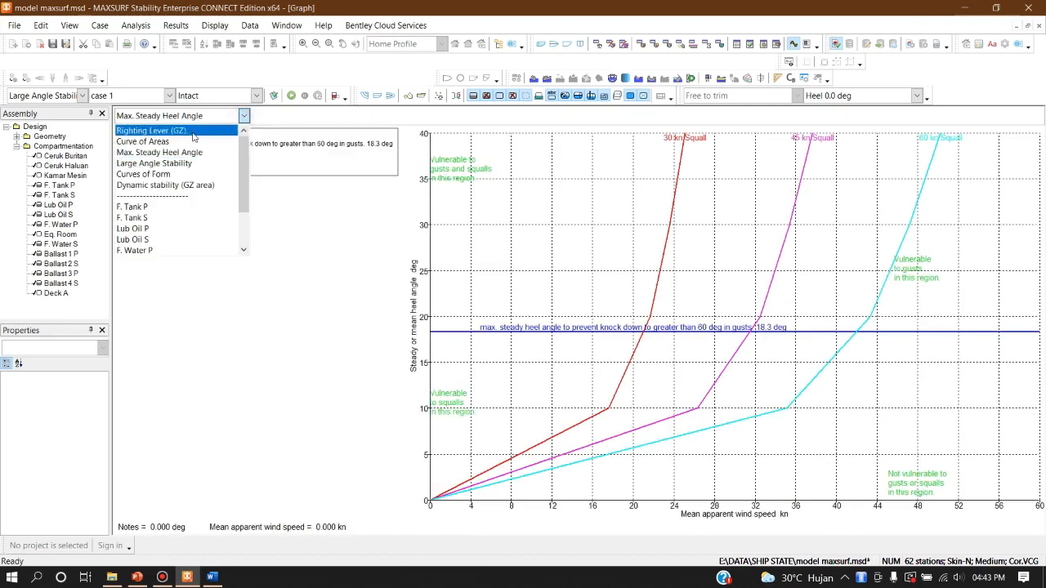
pyautogui.click(211, 186)
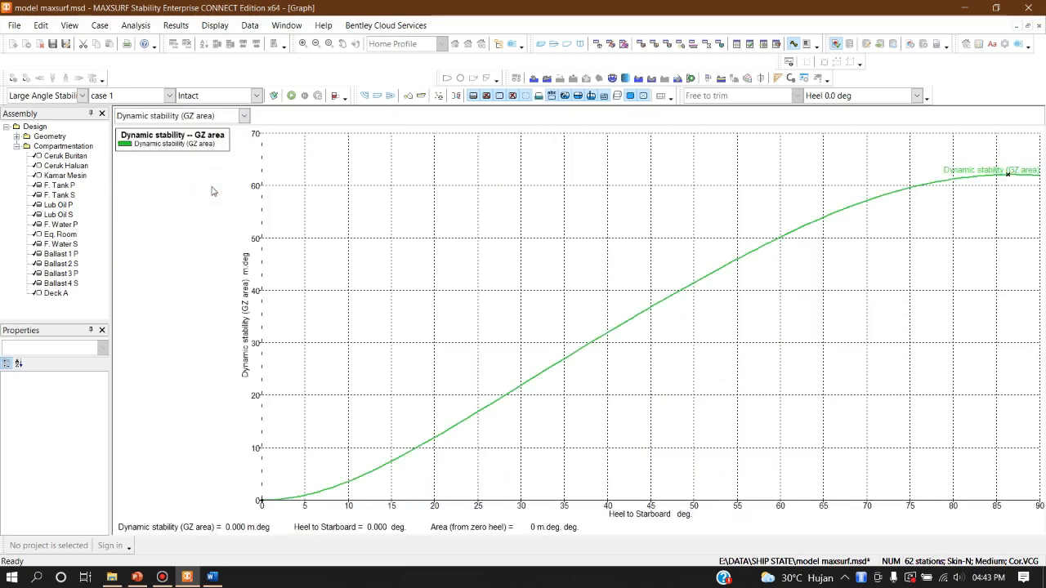
pyautogui.click(243, 116)
pyautogui.click(216, 131)
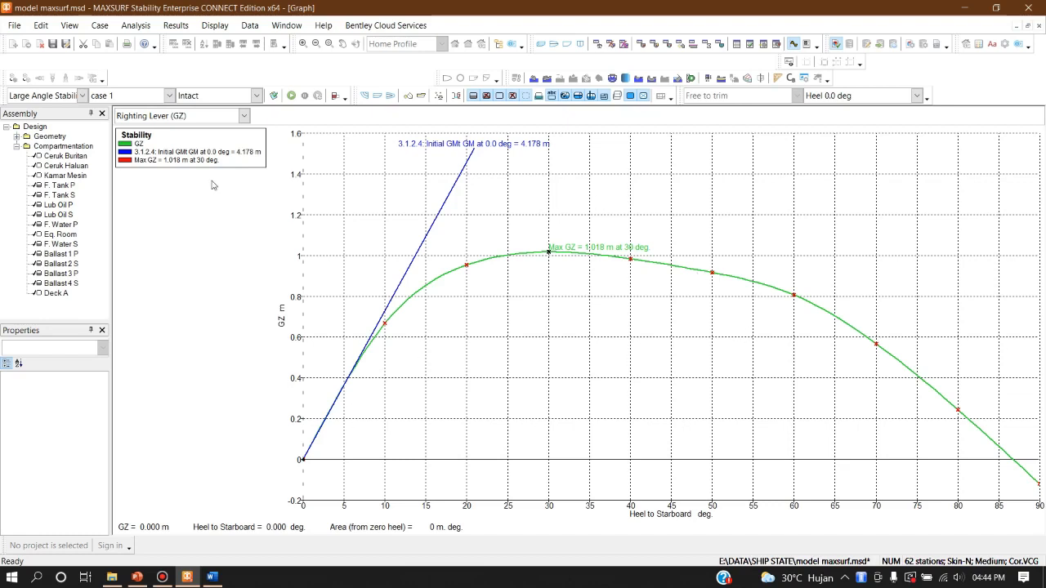
# Step: View the Dynamic stability (GZ area) graph once more and switch back to the Righting Lever (GZ) graph
pyautogui.click(243, 115)
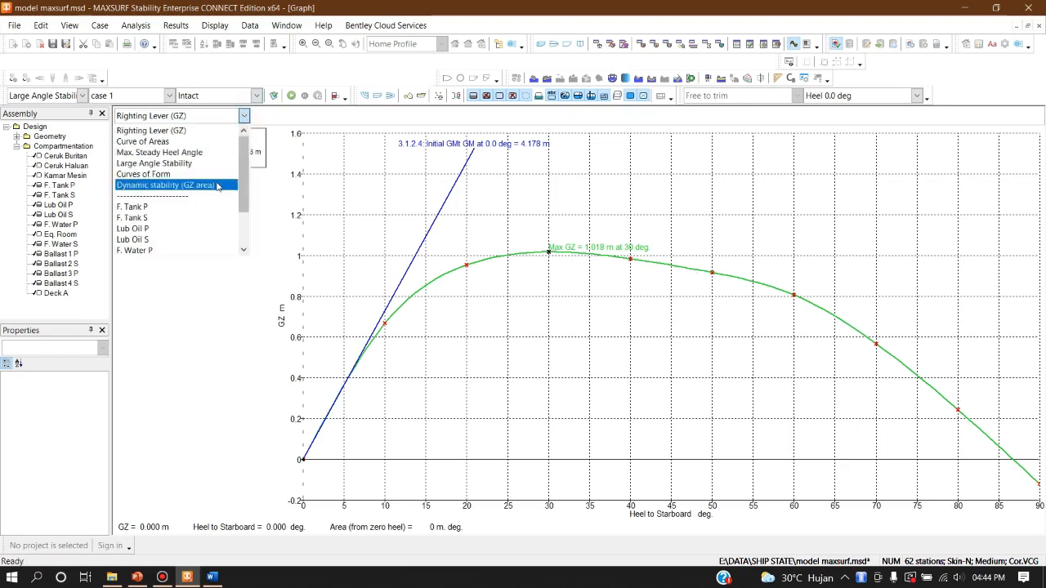
pyautogui.click(217, 185)
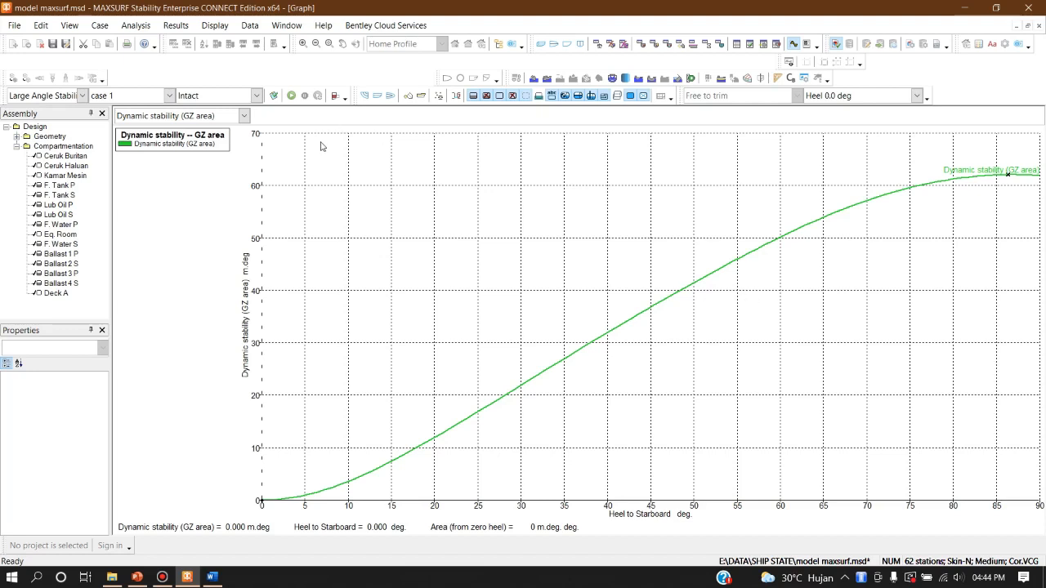
pyautogui.click(244, 115)
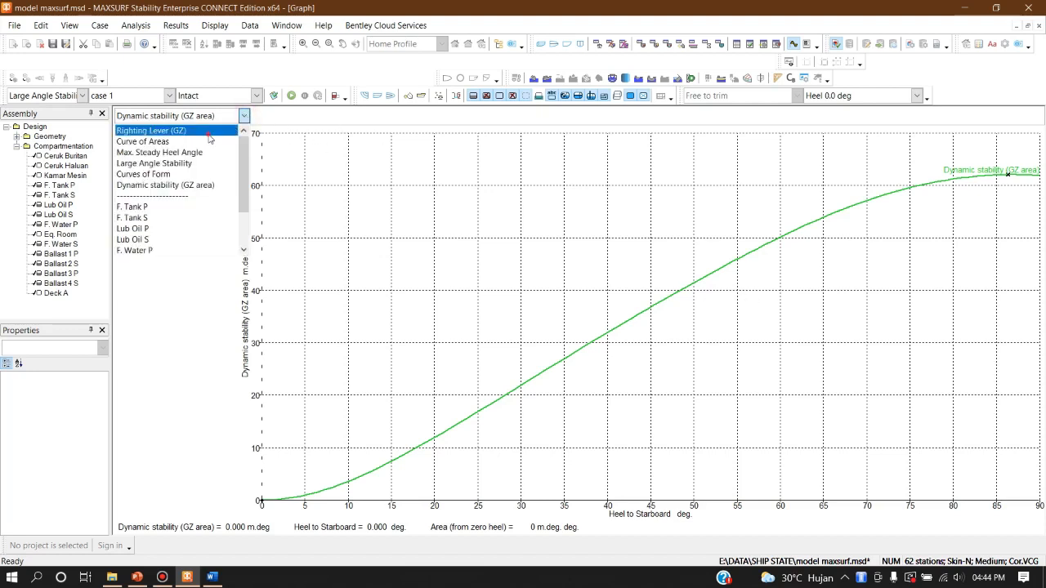
pyautogui.click(176, 130)
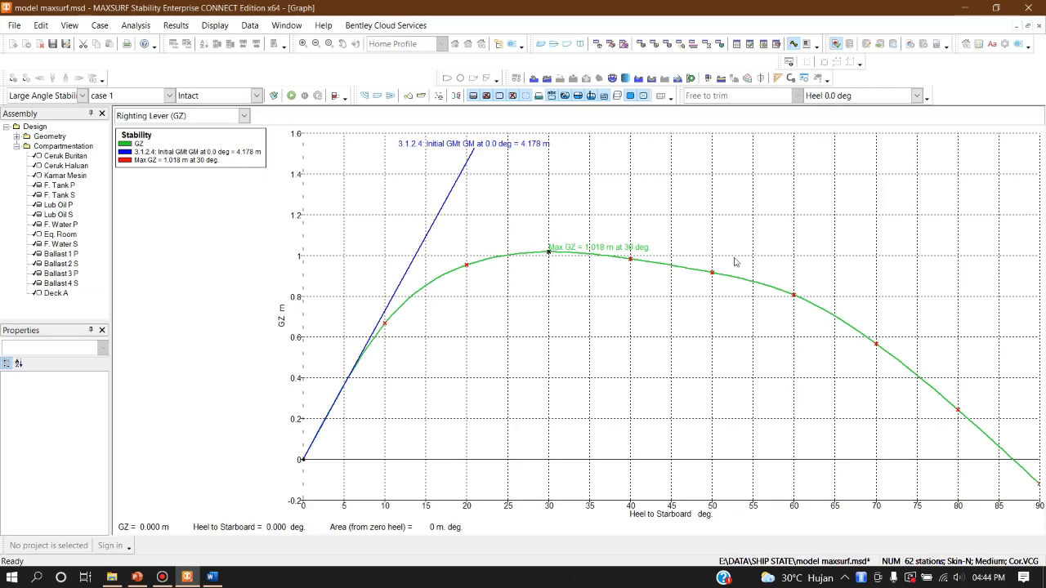
# Step: Maximise the Results window in place of the graph and examine the GZ values across the heel angles, particularly the 30 degree column
pyautogui.click(1028, 26)
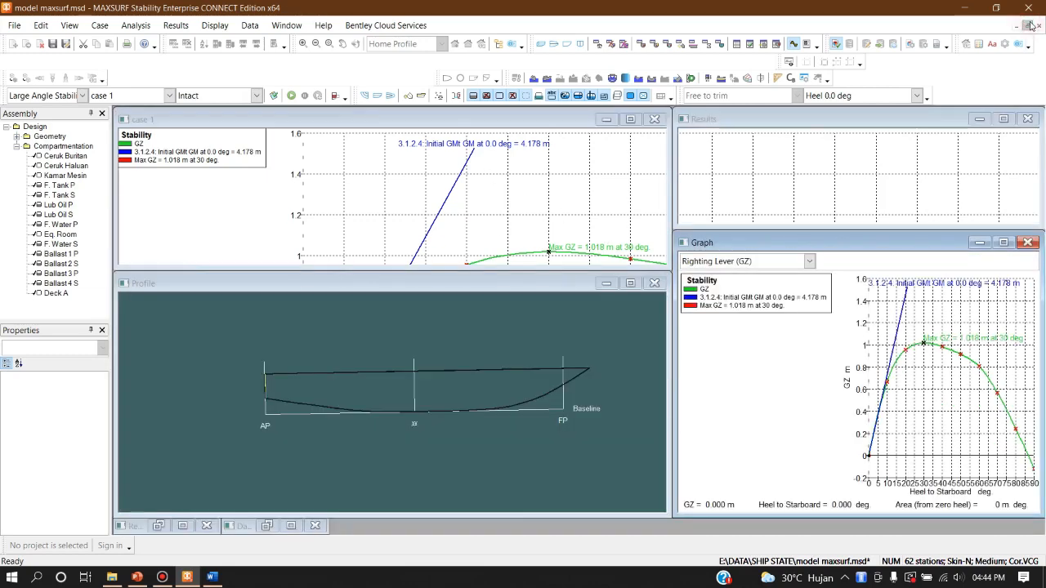
pyautogui.click(1004, 119)
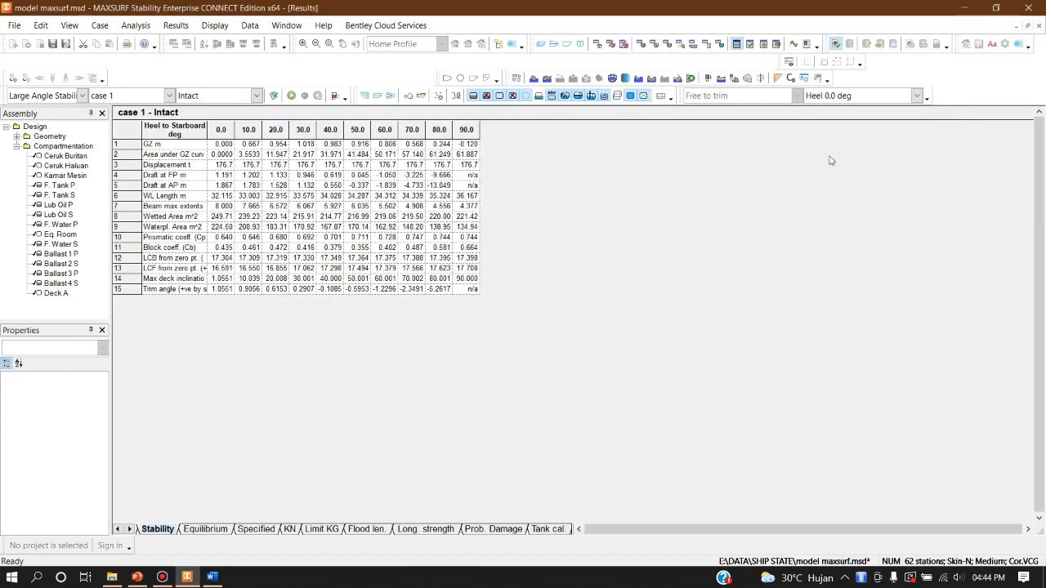
pyautogui.click(221, 145)
pyautogui.click(250, 145)
pyautogui.click(278, 146)
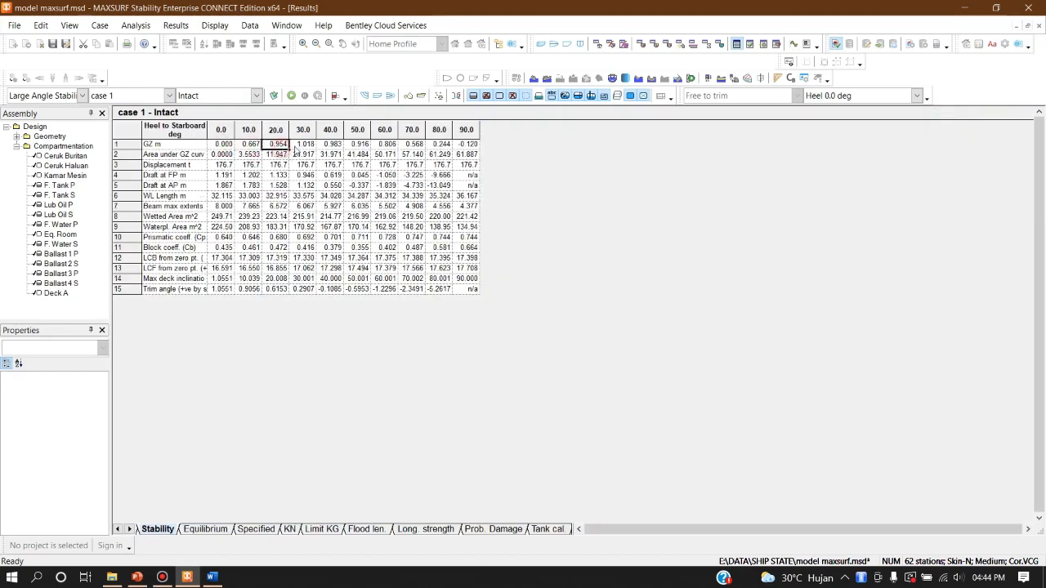
pyautogui.click(304, 145)
pyautogui.click(329, 147)
pyautogui.click(360, 148)
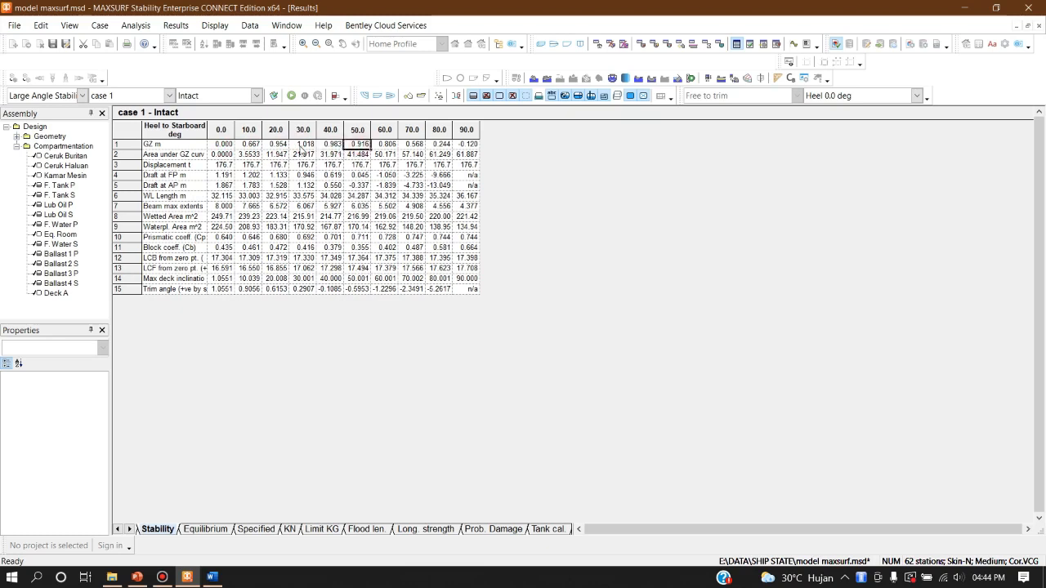
pyautogui.click(305, 146)
pyautogui.click(301, 130)
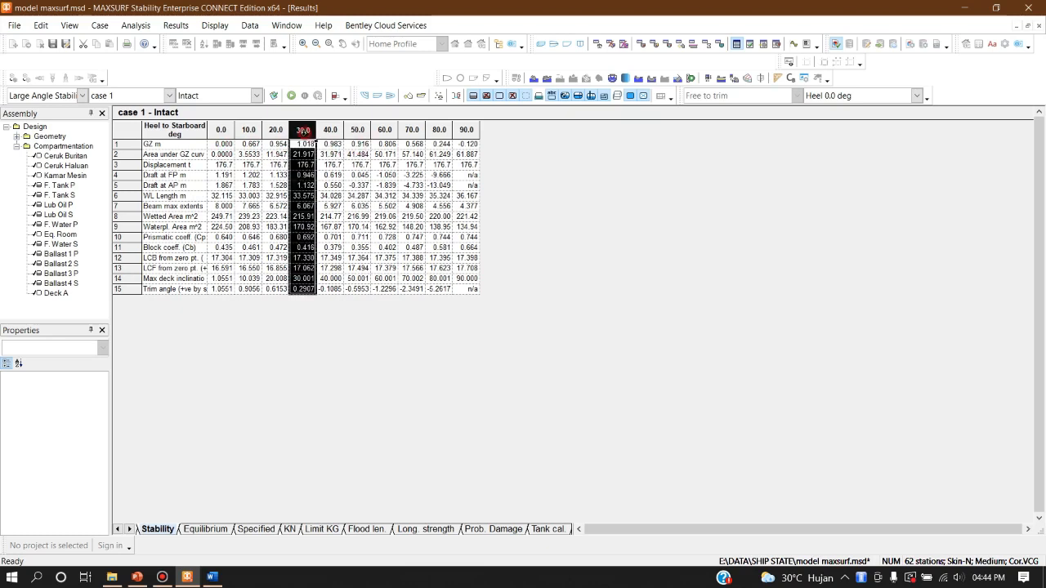
pyautogui.click(306, 145)
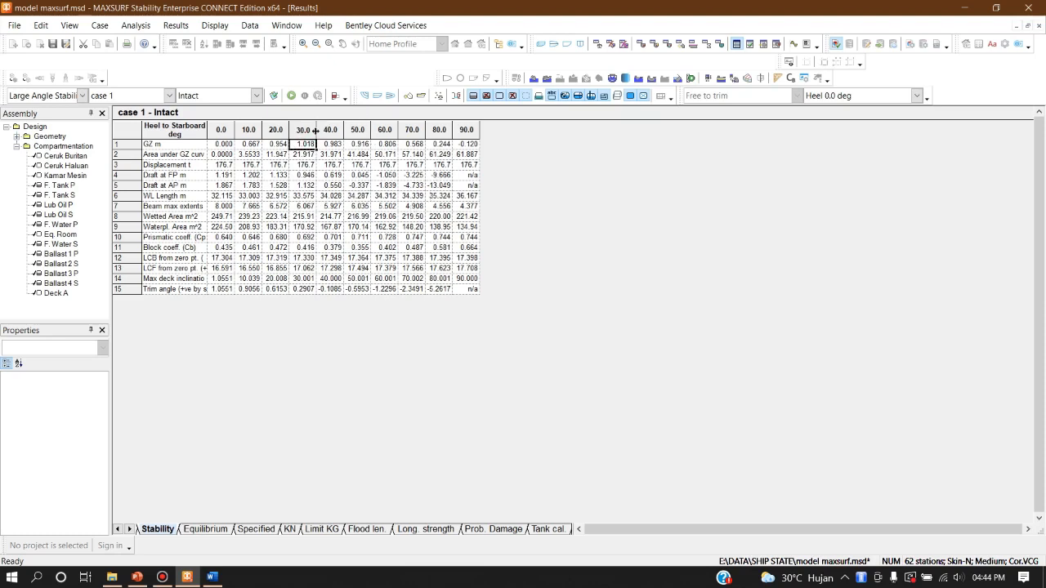
# Step: Examine the remaining rows of the Stability results table, including GZ area, displacement, drafts, wetted area, form coefficients, LCB and LCF
pyautogui.click(304, 153)
pyautogui.click(252, 258)
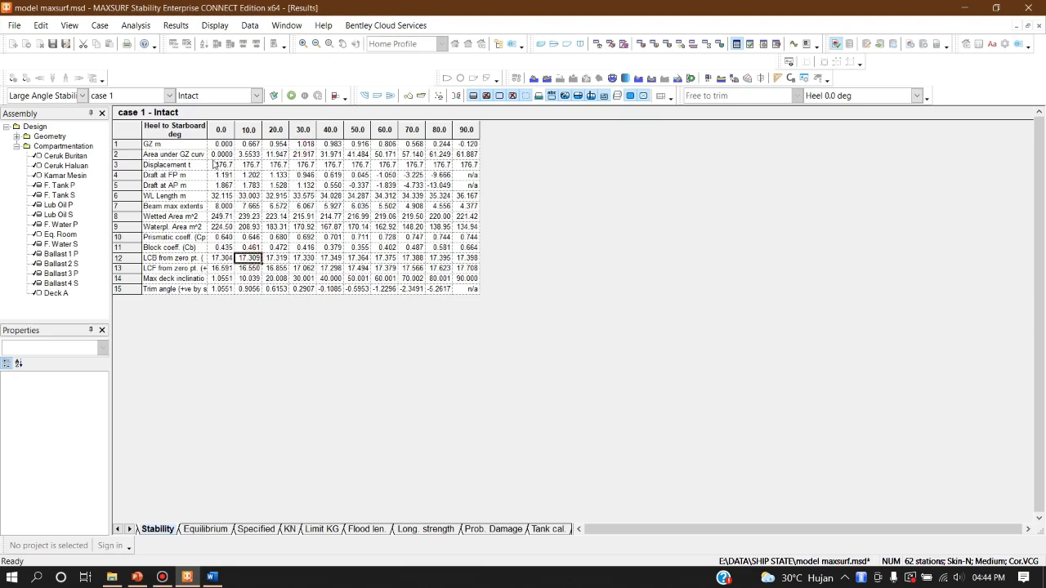
pyautogui.click(229, 168)
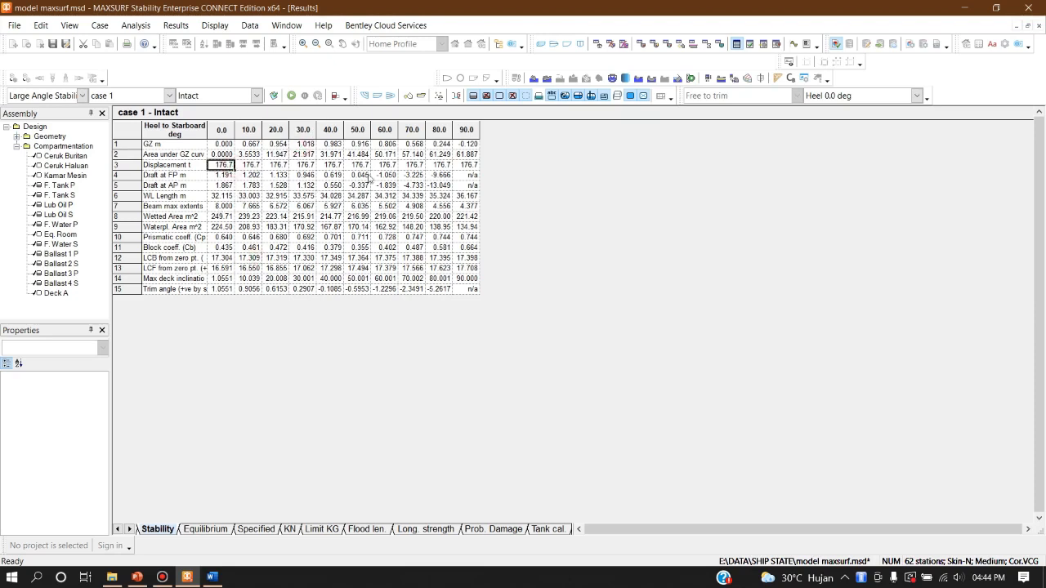
pyautogui.click(180, 240)
pyautogui.click(183, 187)
pyautogui.click(171, 158)
pyautogui.moveTo(160, 207); pyautogui.dragTo(182, 266)
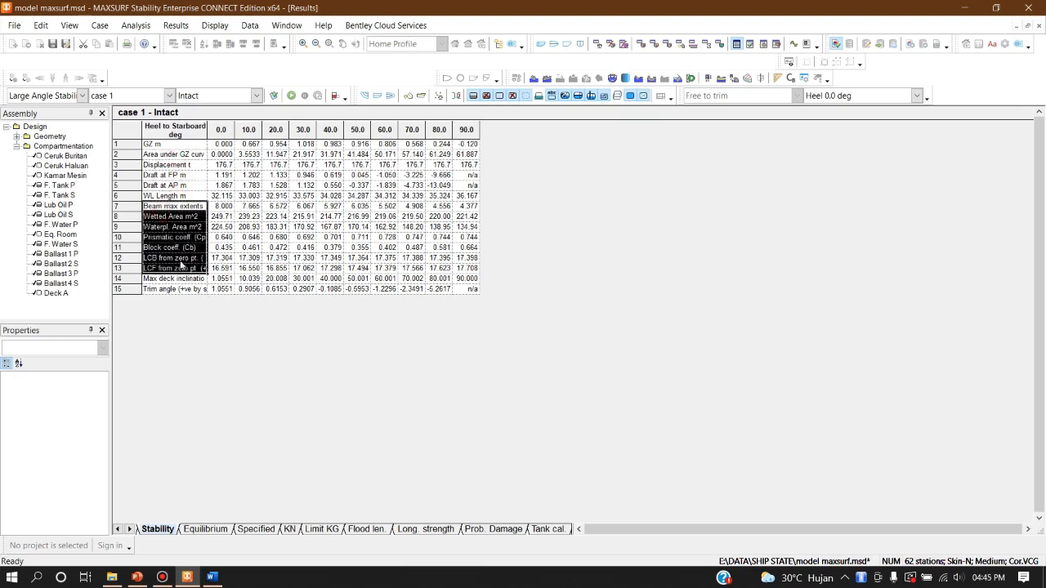
pyautogui.click(129, 174)
pyautogui.click(172, 248)
pyautogui.click(178, 217)
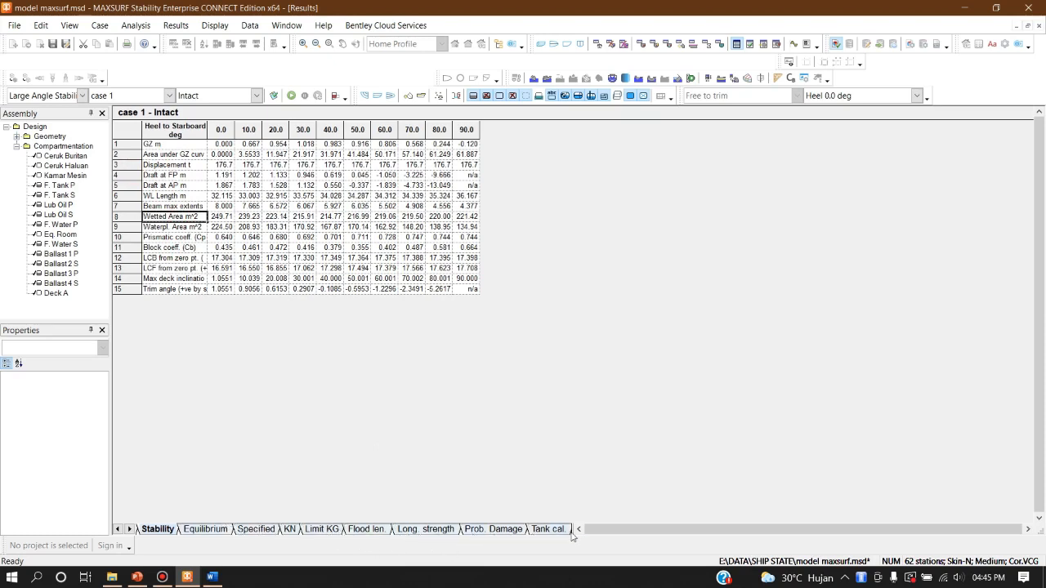
# Step: Reveal the hidden result sheets, open the Criteria results and look through the full list of evaluated criteria
pyautogui.moveTo(577, 529); pyautogui.dragTo(902, 530)
pyautogui.click(696, 530)
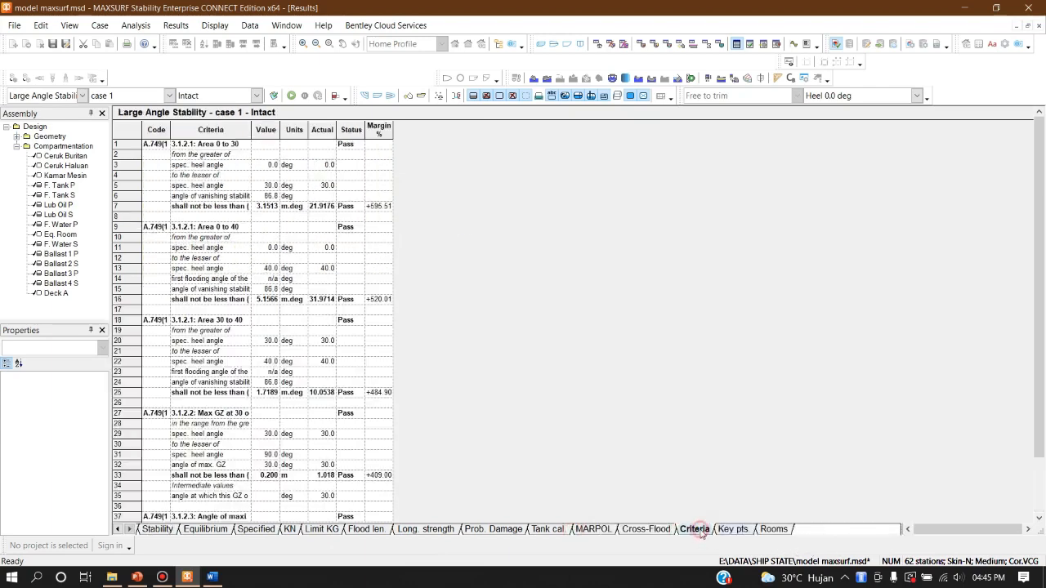
pyautogui.scroll(-3, 353, 230)
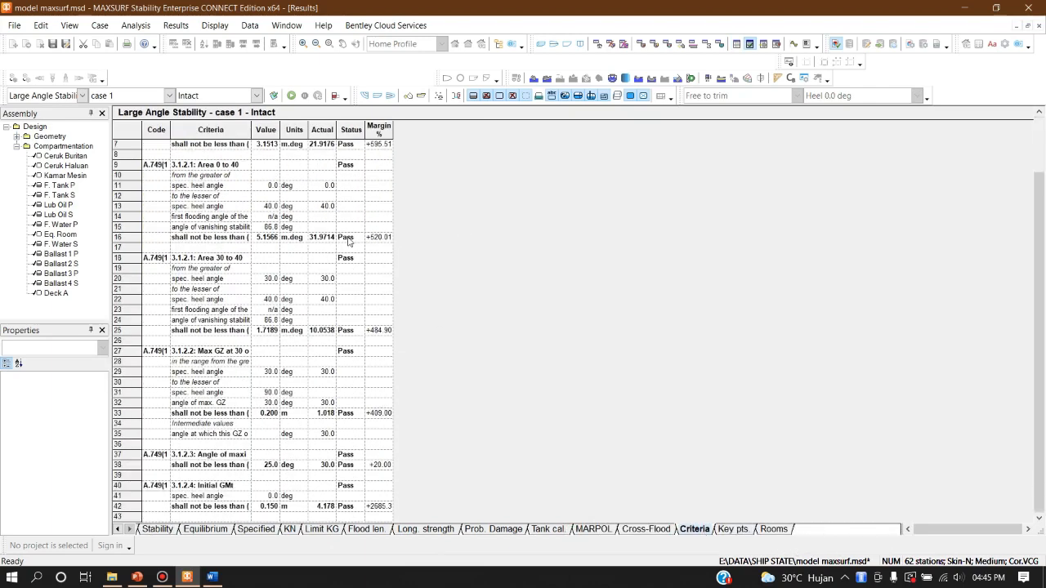
pyautogui.scroll(3, 333, 349)
# Step: Check the Status column for the 3.1.2.1 area criteria in the Criteria results
pyautogui.click(351, 130)
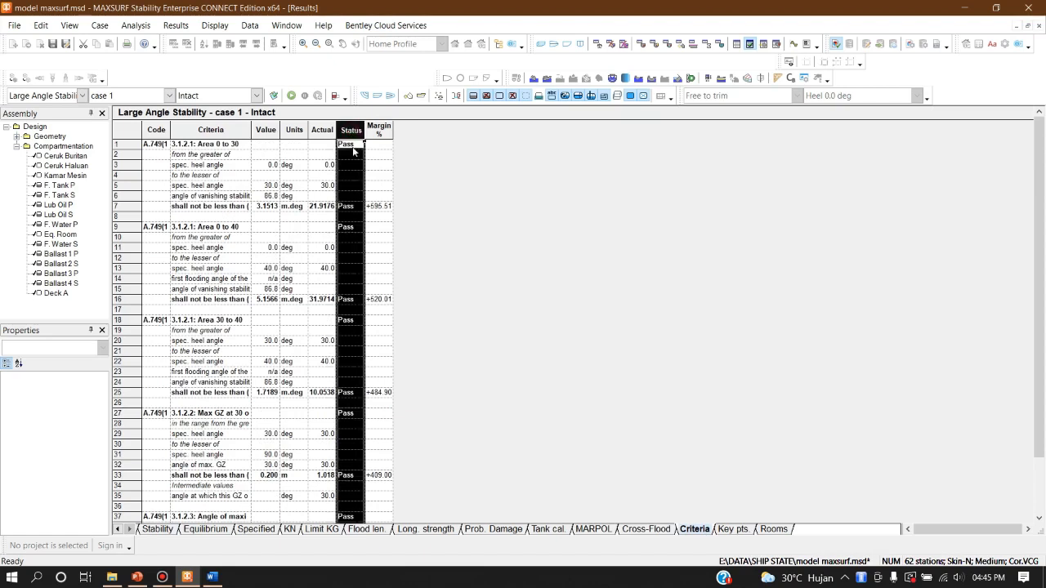
pyautogui.click(351, 202)
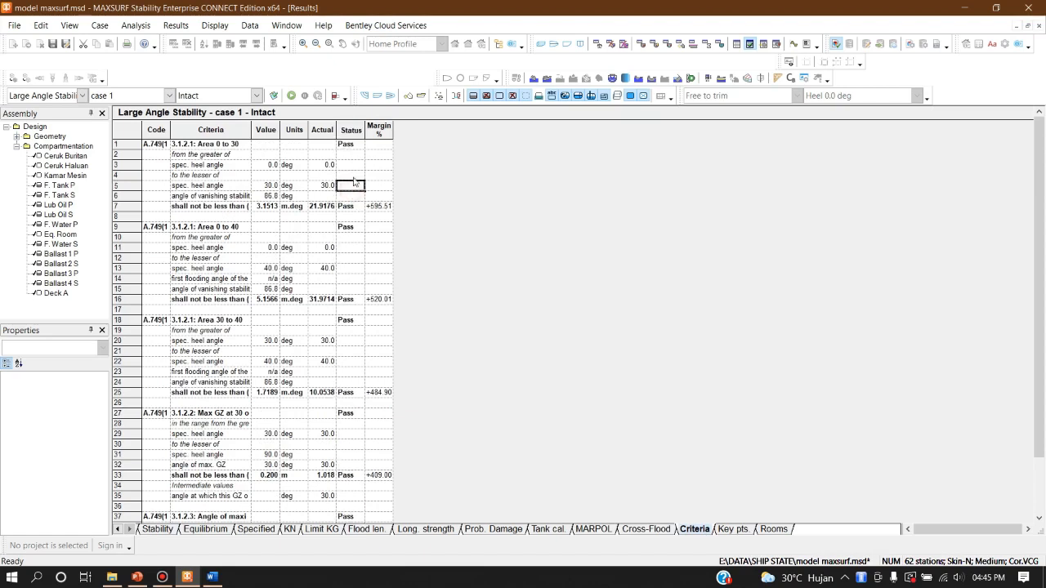
pyautogui.click(352, 164)
pyautogui.click(351, 196)
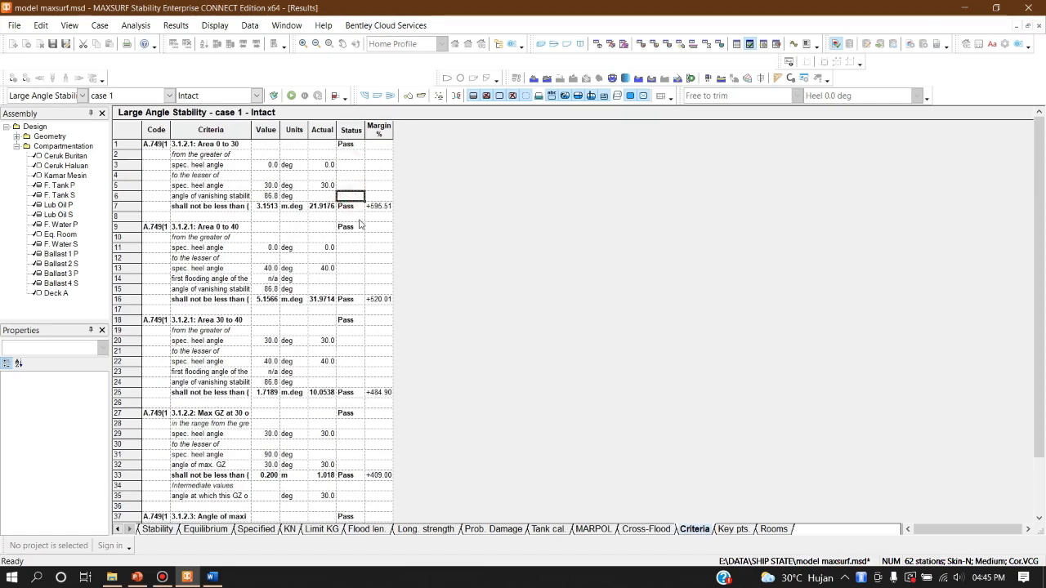
pyautogui.click(351, 206)
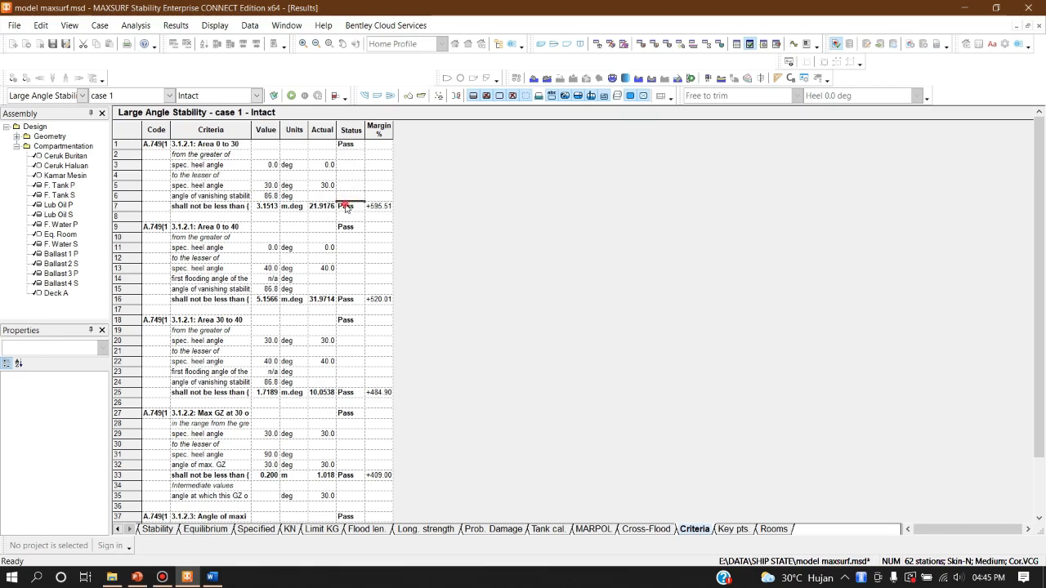
pyautogui.click(351, 300)
pyautogui.click(350, 319)
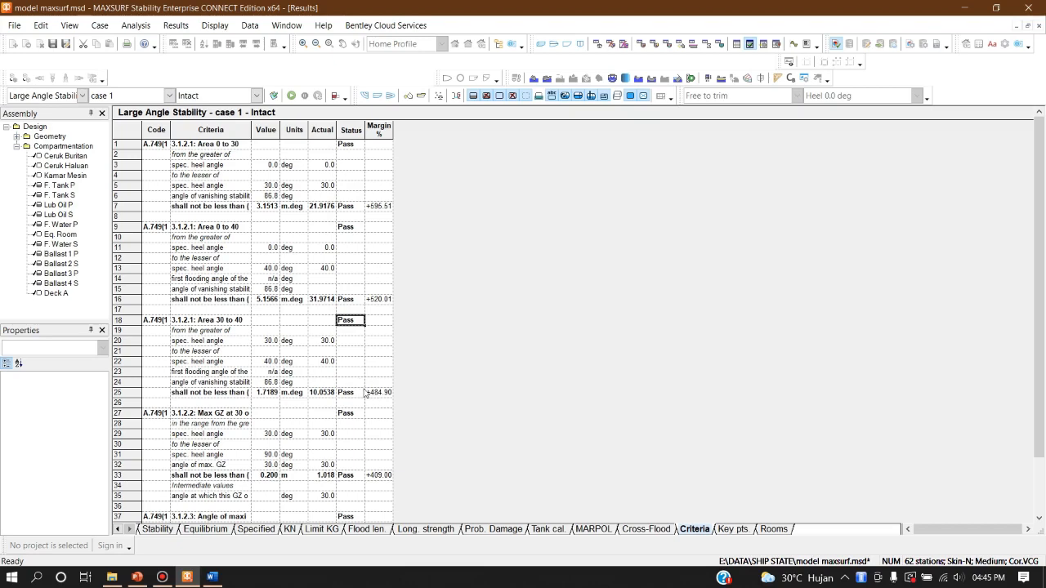
# Step: Examine the heel range, required value, actual value and margin of the 3.1.2.1 Area 0 to 30 criterion
pyautogui.scroll(-2, 323, 260)
pyautogui.scroll(2, 323, 258)
pyautogui.click(271, 165)
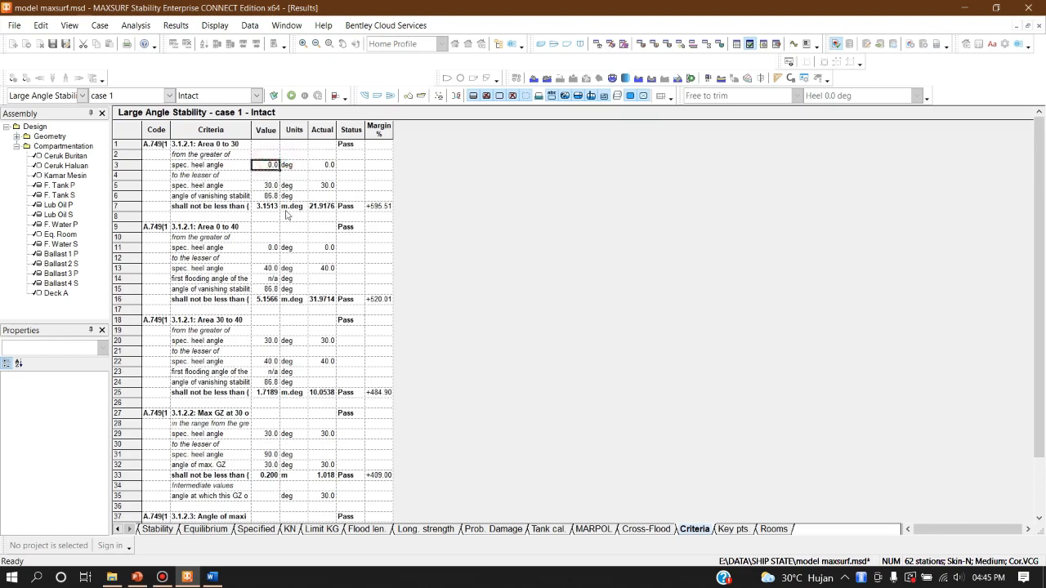
pyautogui.click(212, 229)
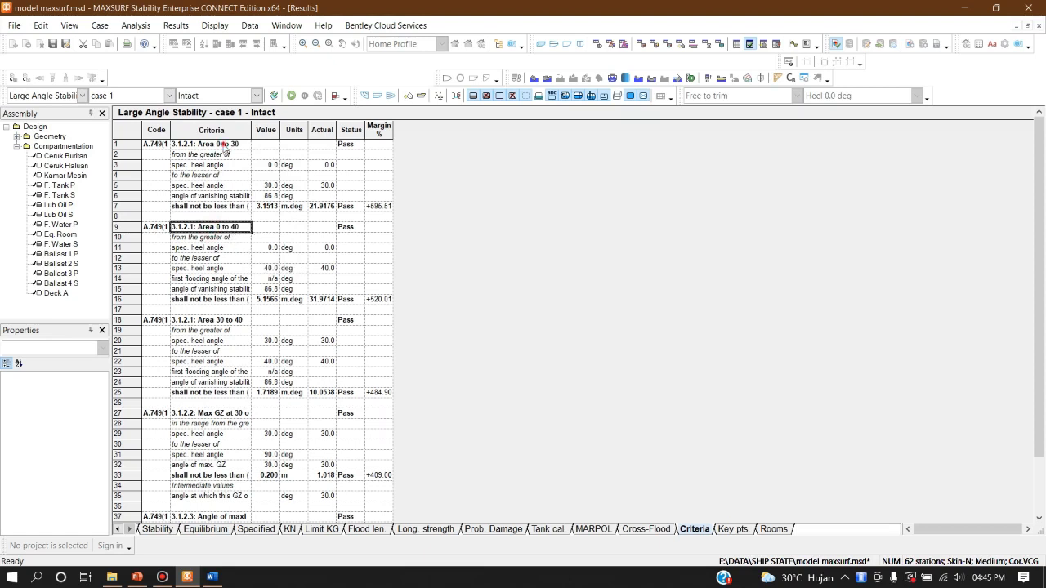
pyautogui.click(224, 144)
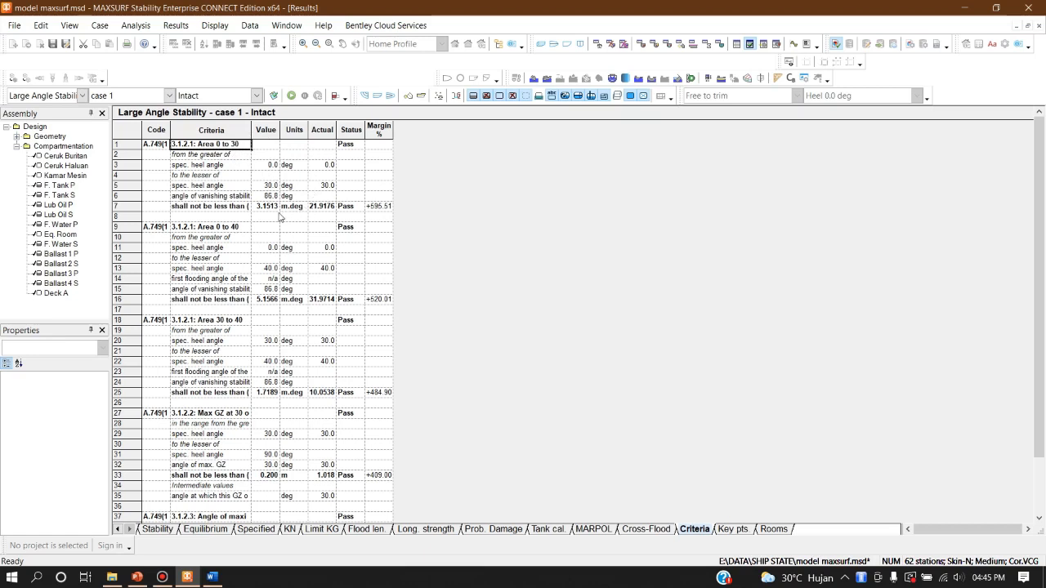
pyautogui.click(260, 206)
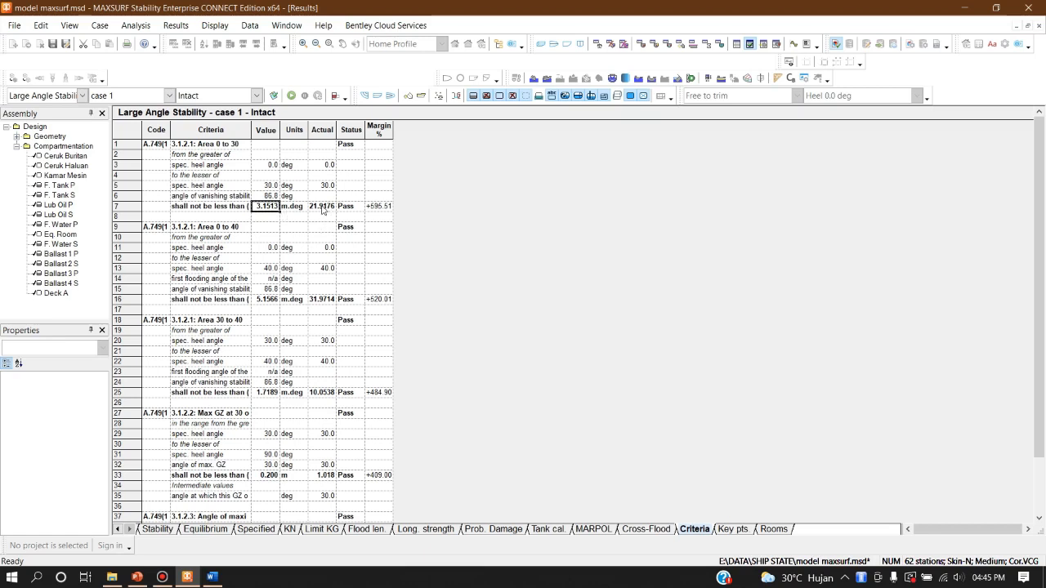
pyautogui.click(323, 208)
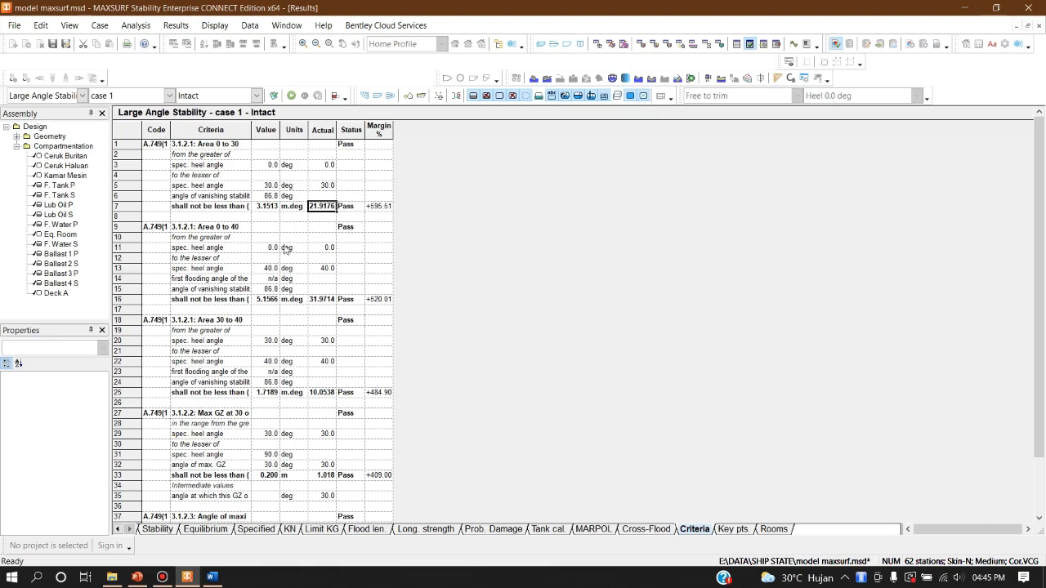
pyautogui.click(381, 208)
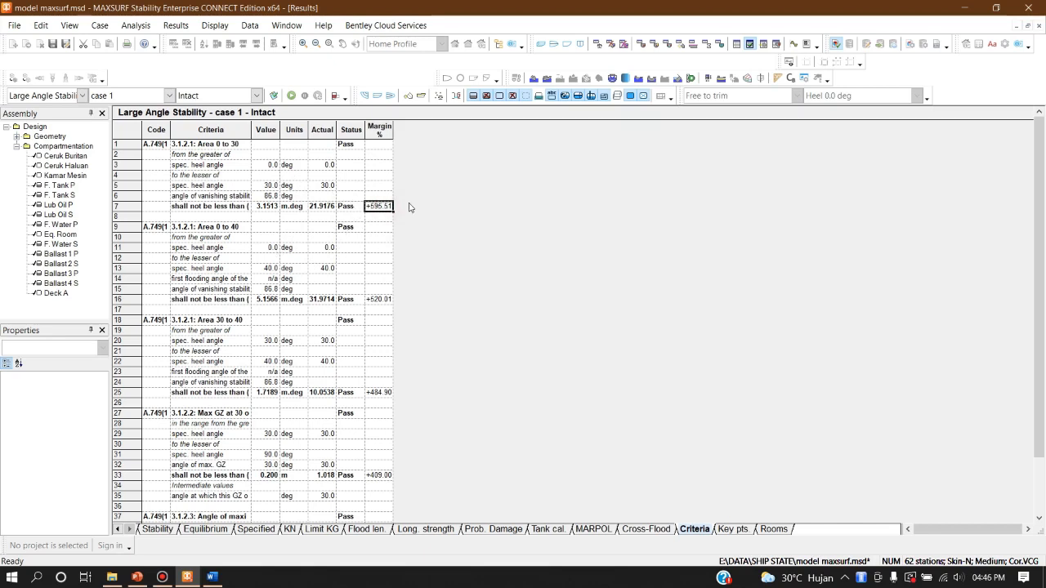
# Step: Inspect the required value of the Area 30 to 40 criterion and compare the required and actual values of Area 0 to 30
pyautogui.scroll(-2, 222, 268)
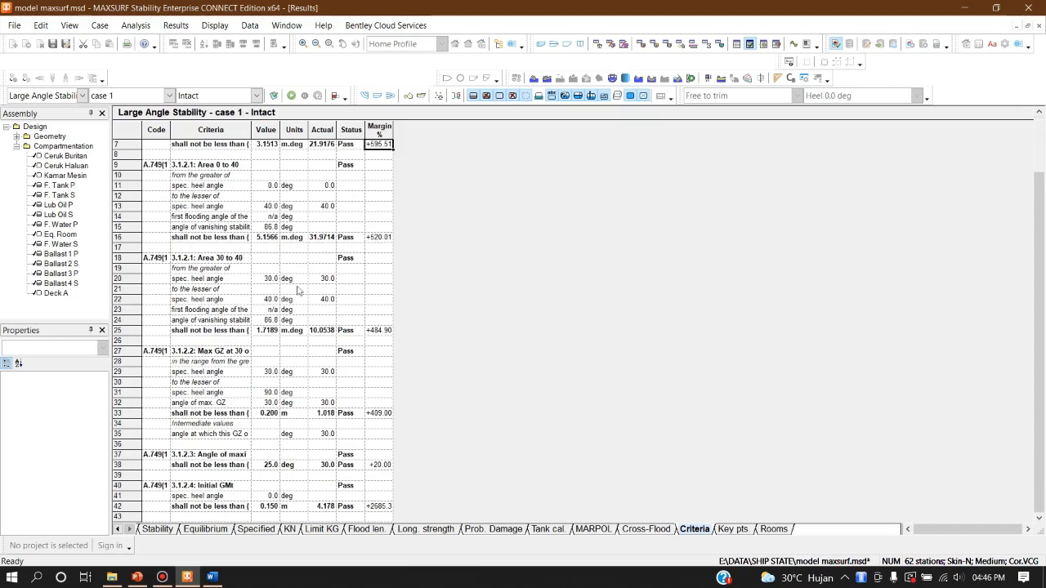
pyautogui.click(226, 330)
pyautogui.click(264, 331)
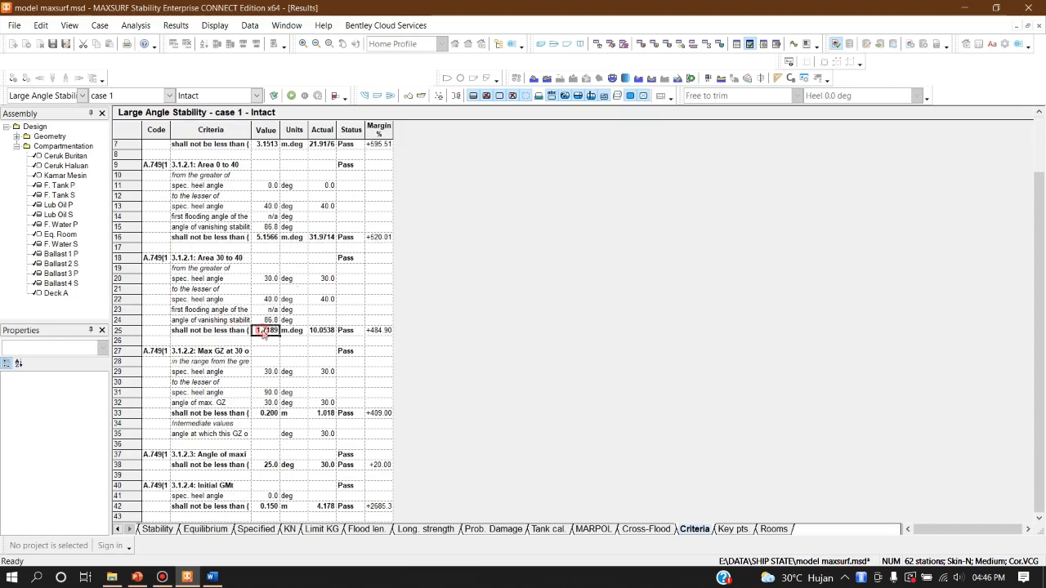
pyautogui.scroll(2, 278, 243)
pyautogui.click(268, 207)
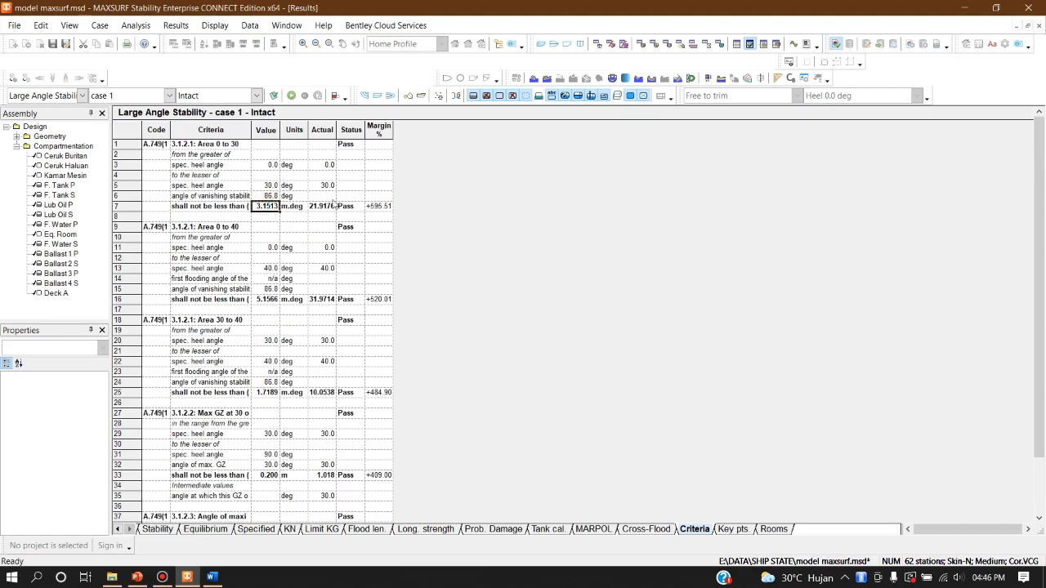
pyautogui.click(323, 209)
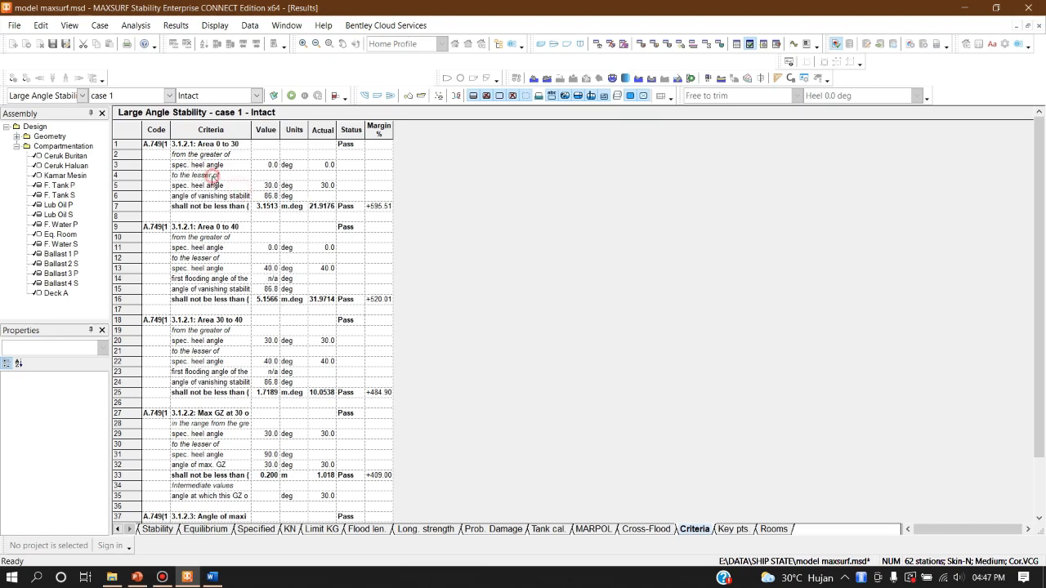
pyautogui.click(339, 186)
pyautogui.click(351, 154)
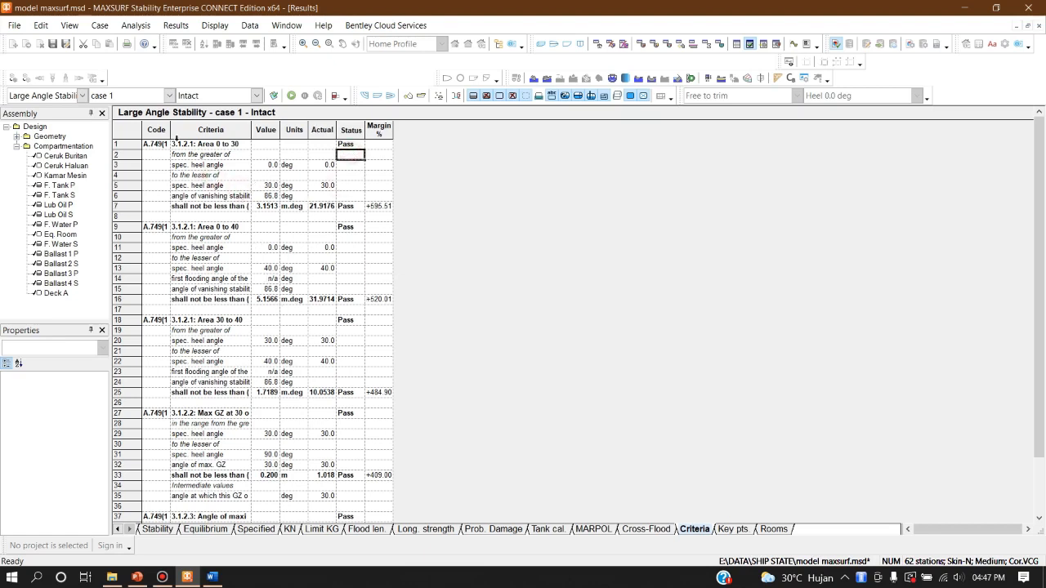
pyautogui.click(136, 131)
pyautogui.click(274, 214)
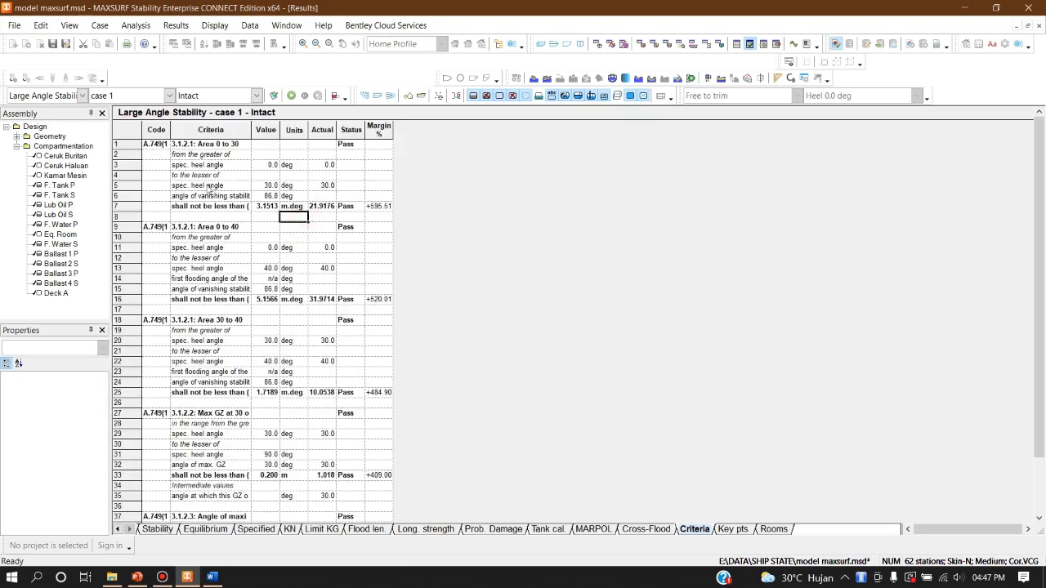
# Step: Restore the Results window to the tiled layout and maximise the Graph window showing the righting lever curve
pyautogui.click(1028, 27)
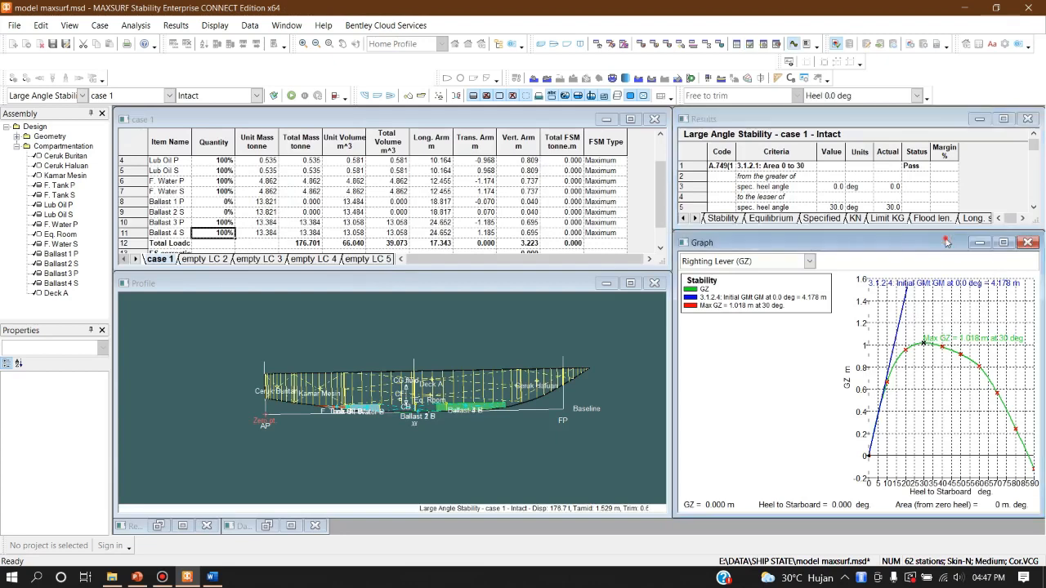
pyautogui.doubleClick(946, 242)
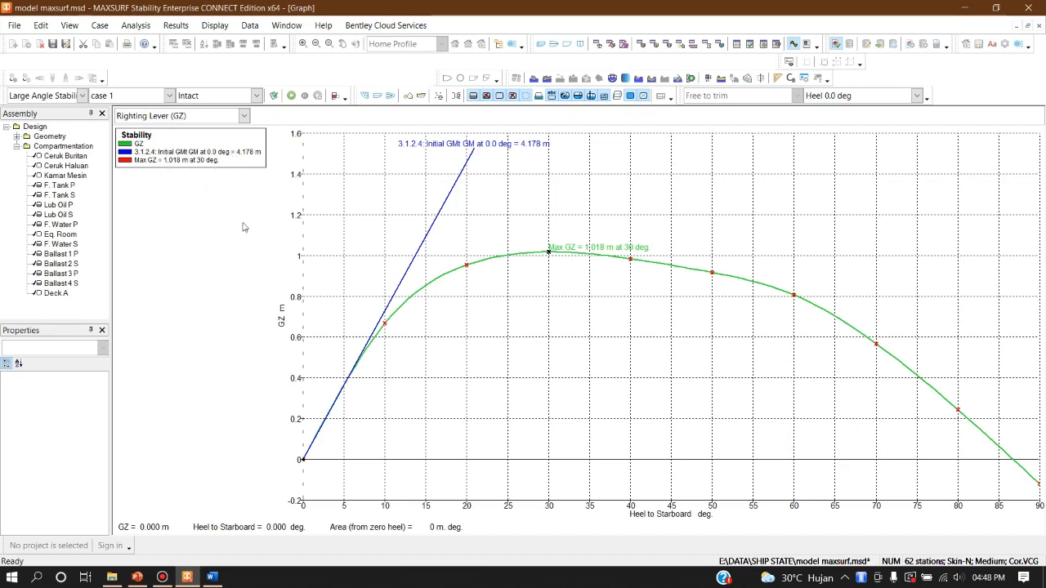
# Step: Switch to the Word report and look through its equilibrium calculation sections, including the case 1 loadcase, hydrostatics and key point tables
pyautogui.click(211, 578)
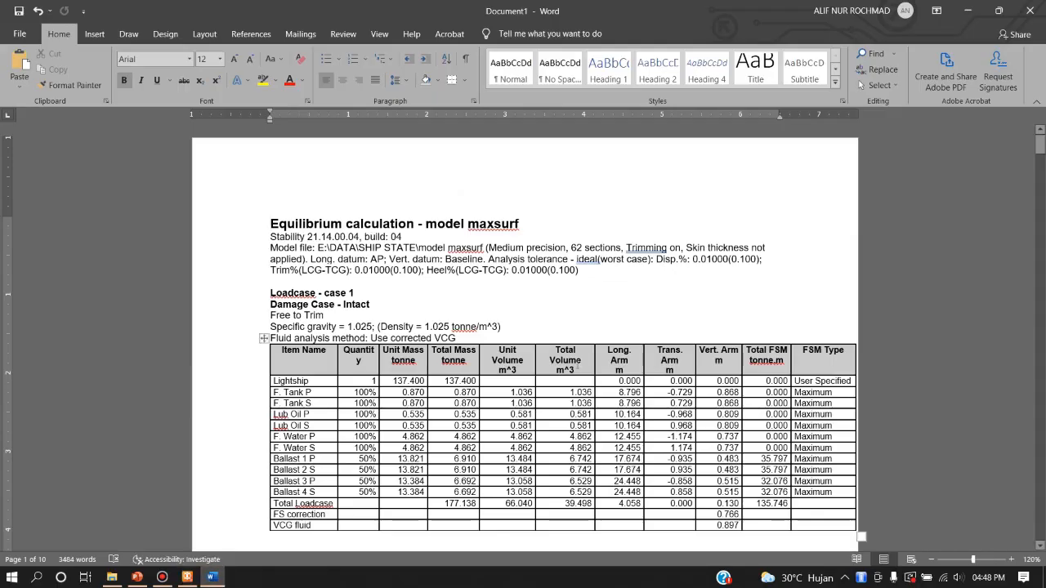
pyautogui.scroll(-8, 853, 362)
pyautogui.moveTo(1040, 173); pyautogui.dragTo(1040, 245)
pyautogui.scroll(1, 636, 250)
pyautogui.scroll(3, 621, 250)
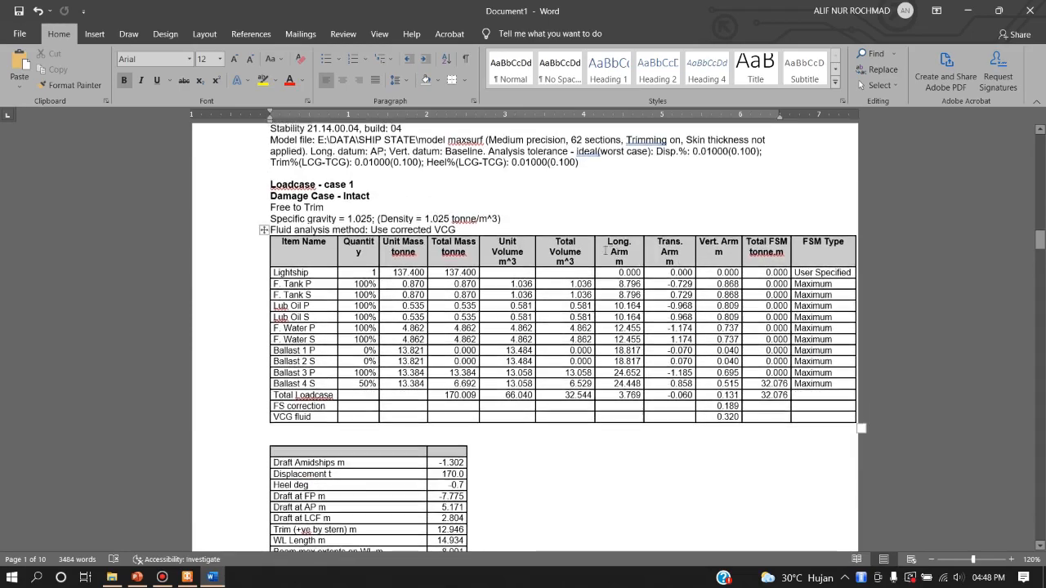
pyautogui.scroll(-15, 425, 237)
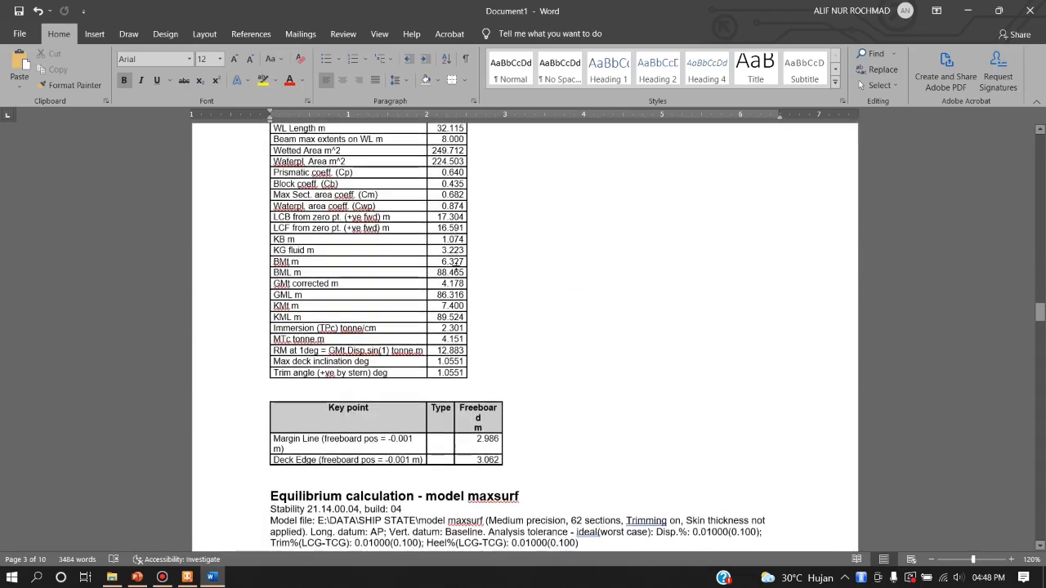
pyautogui.scroll(-5, 458, 260)
pyautogui.scroll(5, 453, 253)
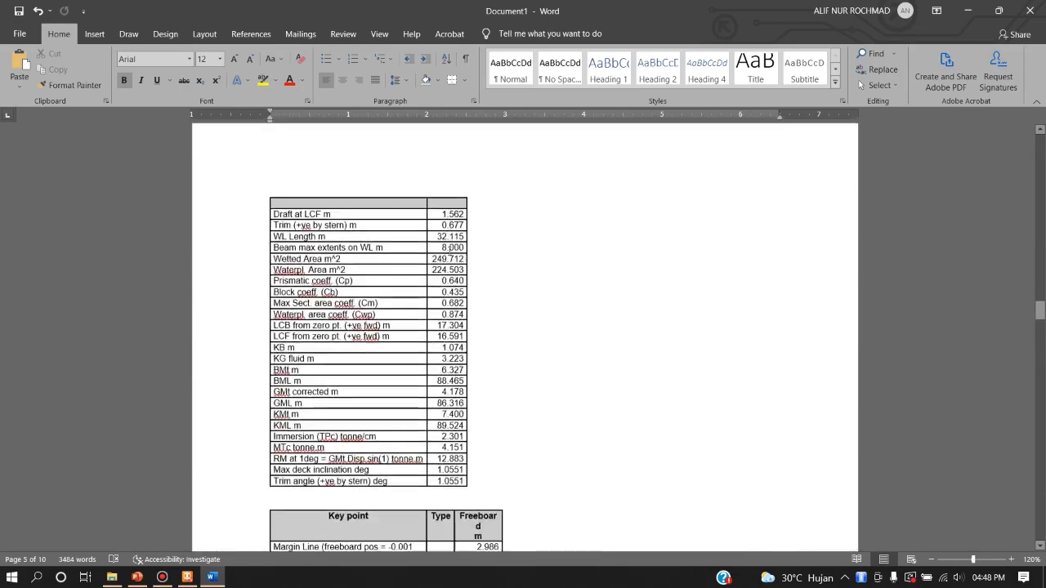
pyautogui.scroll(-8, 450, 248)
pyautogui.scroll(1, 450, 247)
pyautogui.scroll(-4, 425, 249)
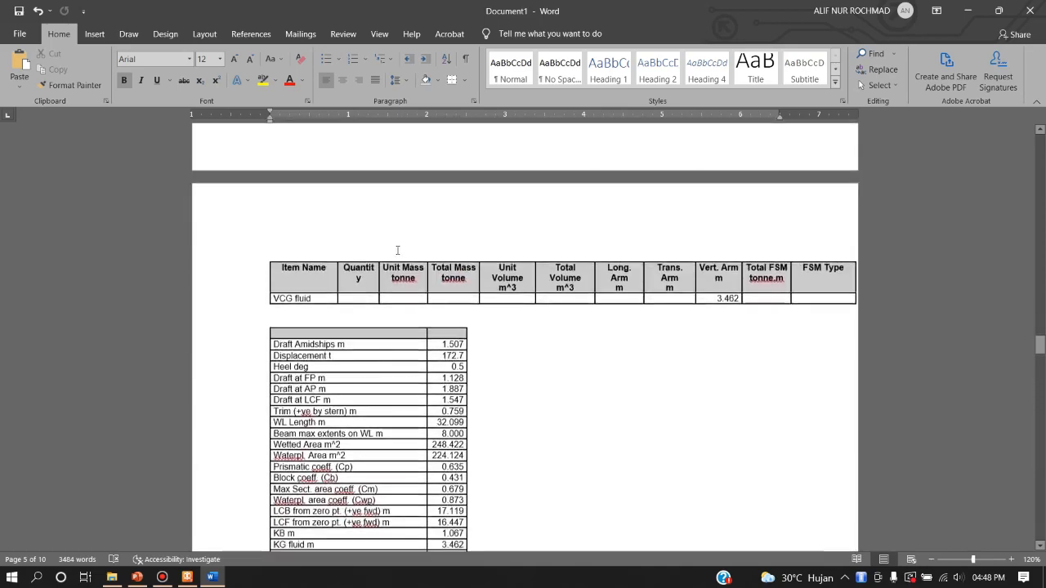
pyautogui.scroll(3, 398, 250)
pyautogui.scroll(-20, 345, 262)
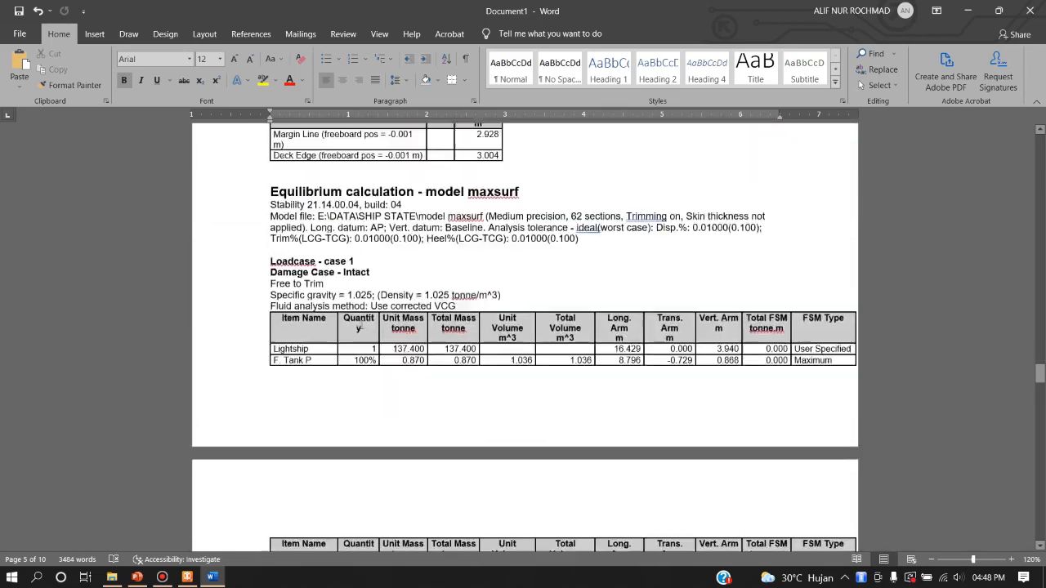
pyautogui.scroll(-20, 360, 324)
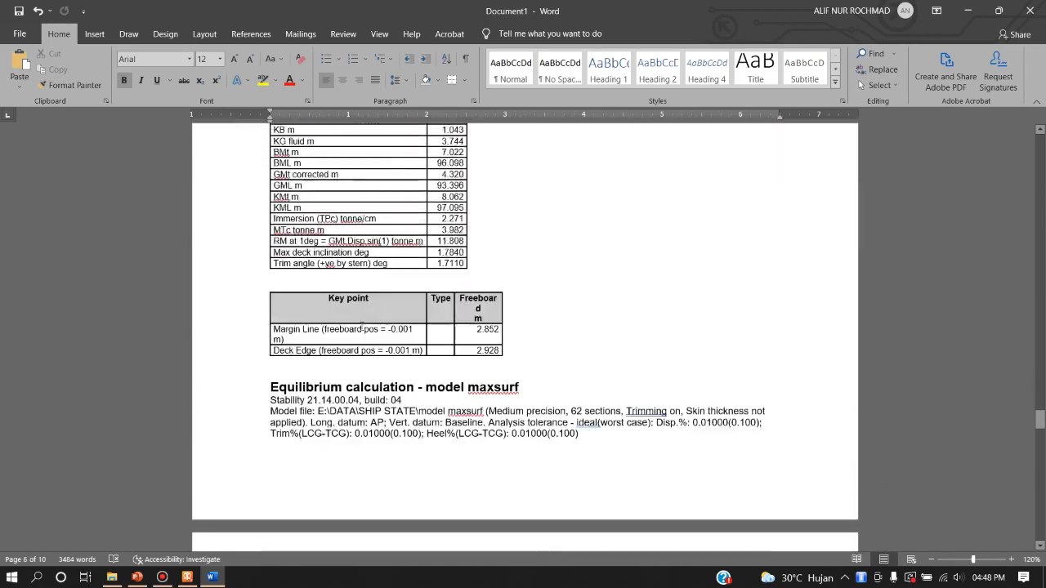
# Step: Review the report's stability calculation section, covering the GZ graph, the heel angle results table and the A.749(18) criteria table
pyautogui.scroll(-15, 360, 325)
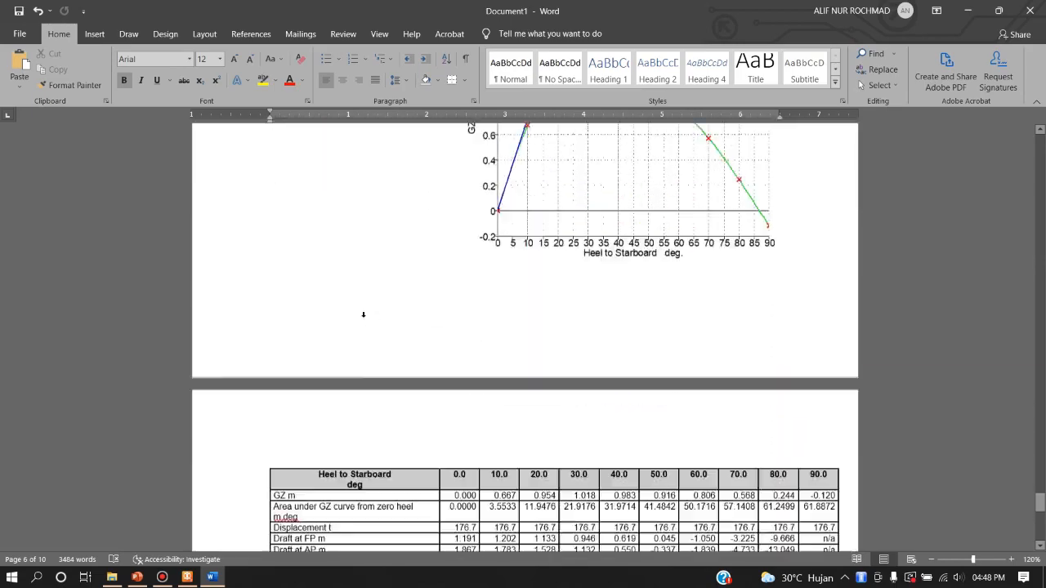
pyautogui.scroll(-15, 558, 280)
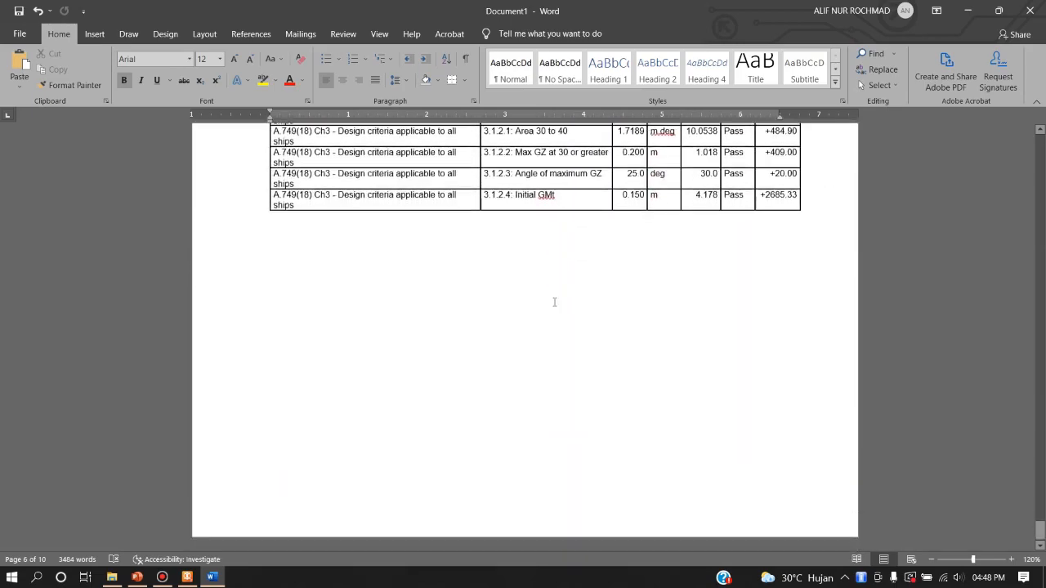
pyautogui.scroll(10, 554, 303)
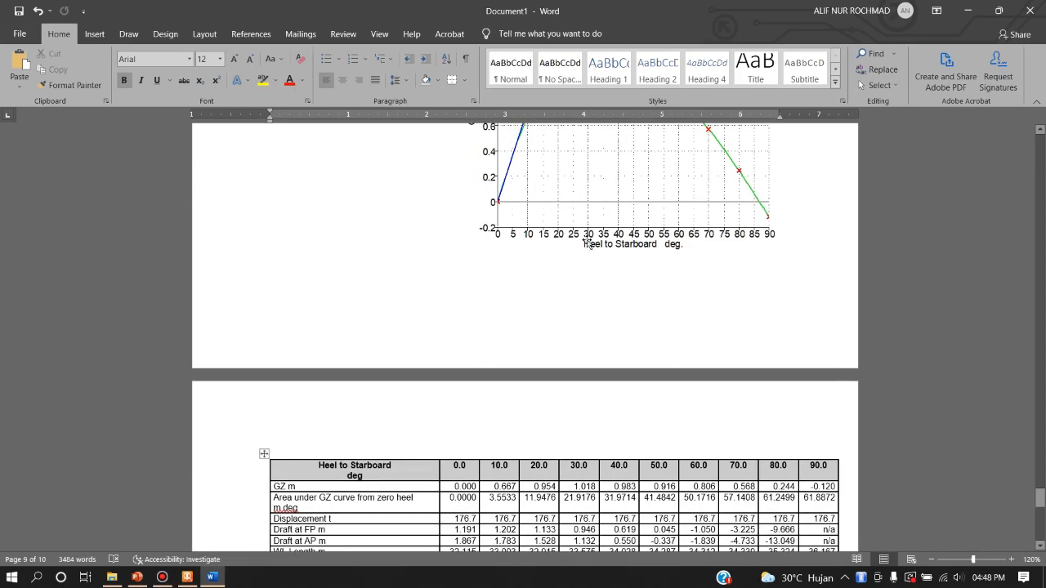
pyautogui.scroll(15, 753, 251)
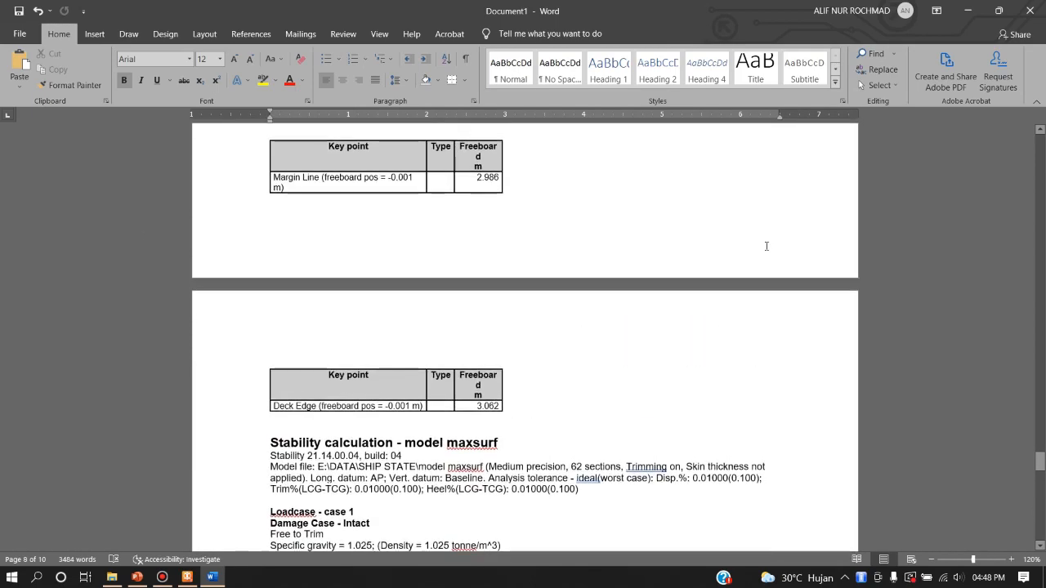
# Step: Minimise the Word report, switch to the MAXSURF #12 PowerPoint presentation and present slide 8, "KESIMPULAN DAN PENUTUP", as a slide show
pyautogui.click(968, 11)
pyautogui.click(137, 577)
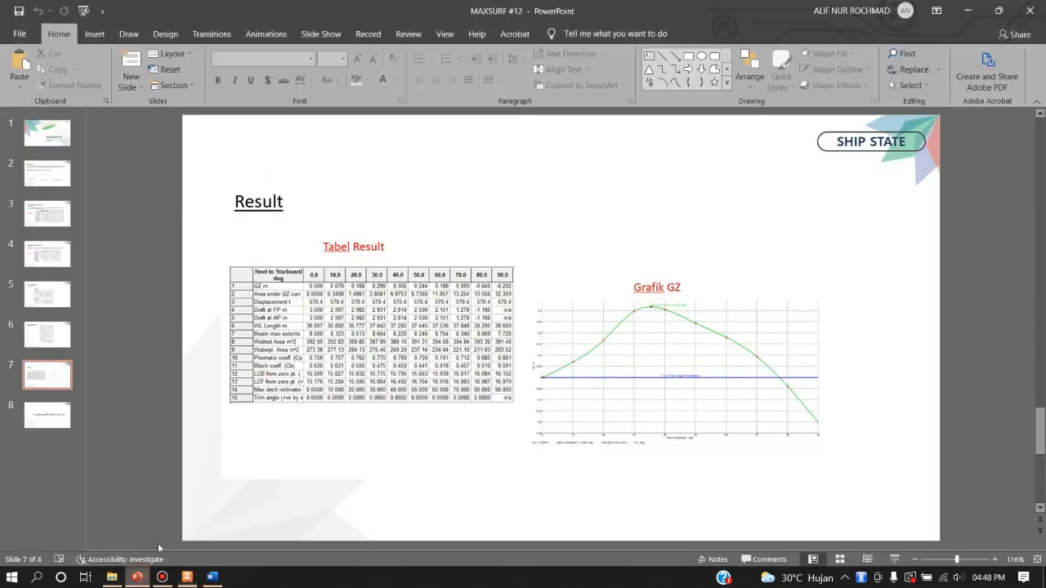
pyautogui.click(47, 415)
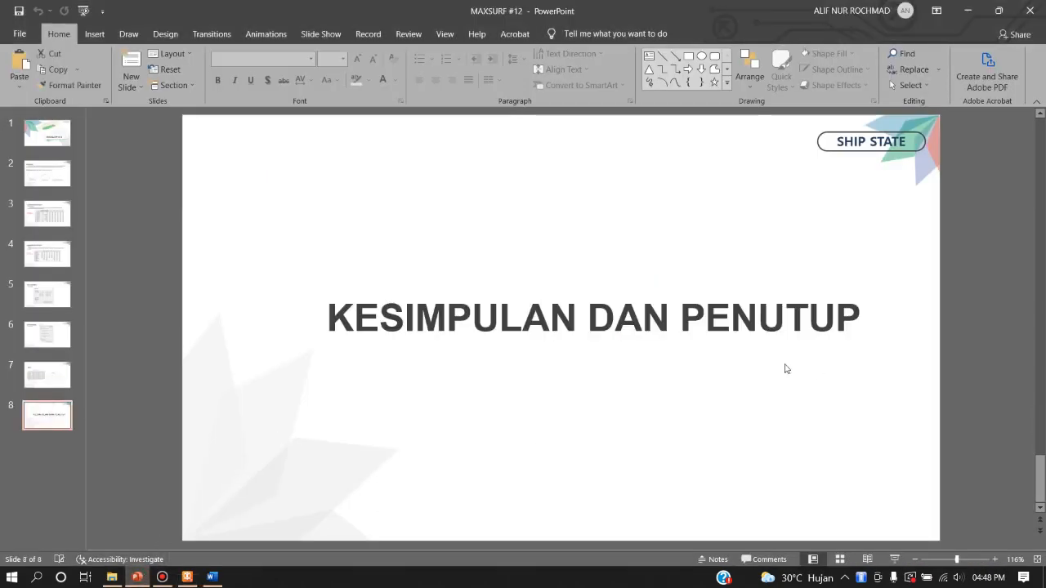
pyautogui.click(894, 559)
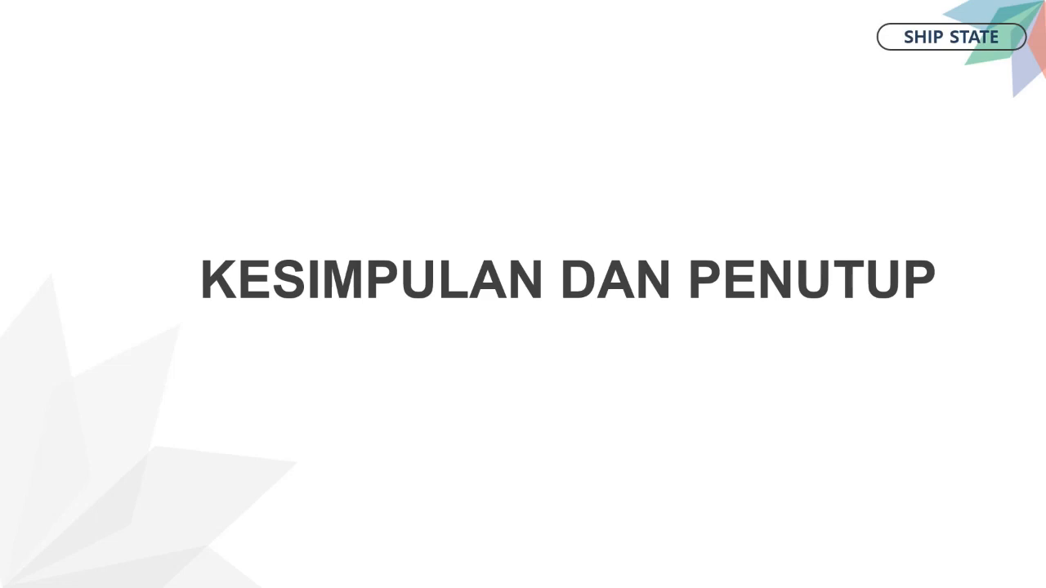